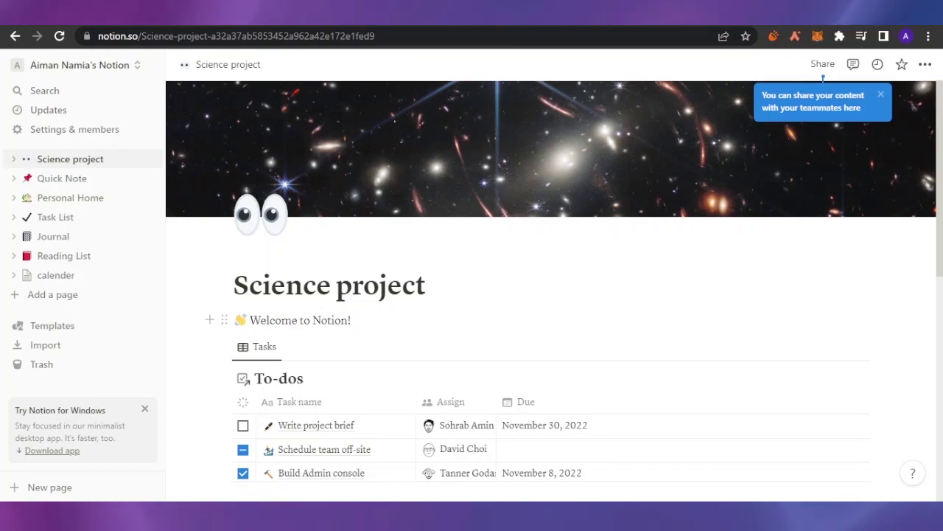
- Look through the Science project page, from the To-dos table down to the basics checklist
scroll(472, 295, down, 4)
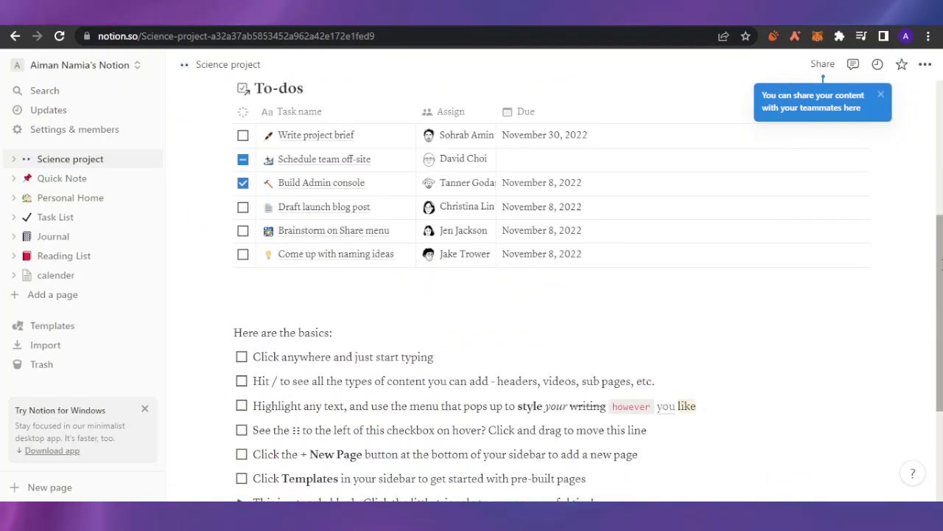
scroll(472, 295, up, 4)
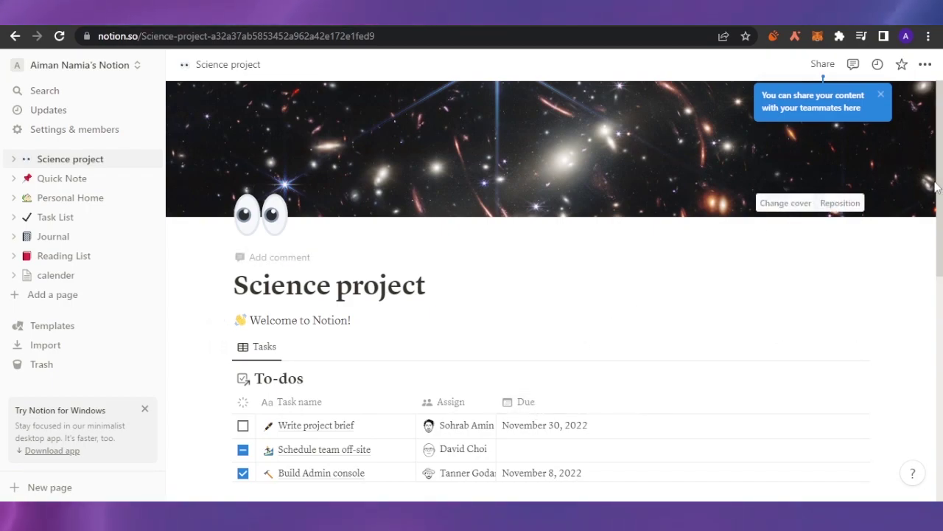
scroll(936, 186, down, 1)
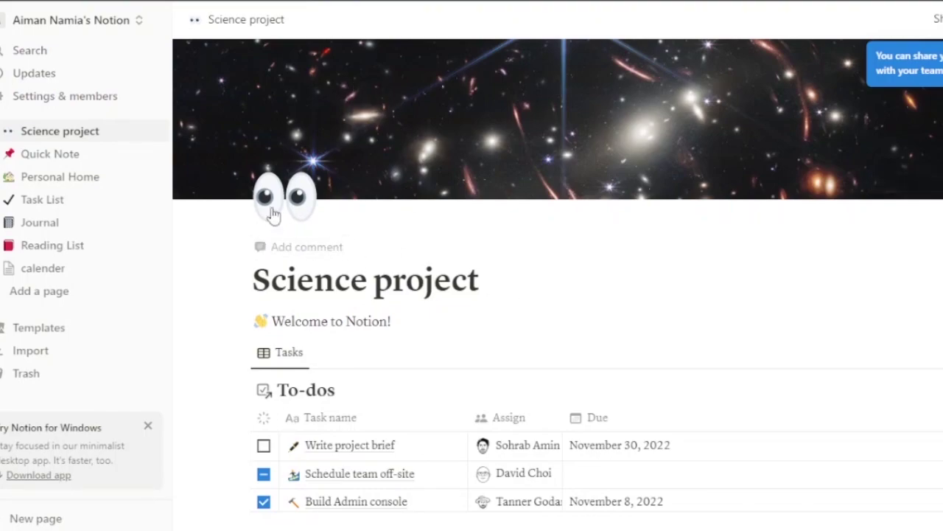
scroll(558, 294, down, 5)
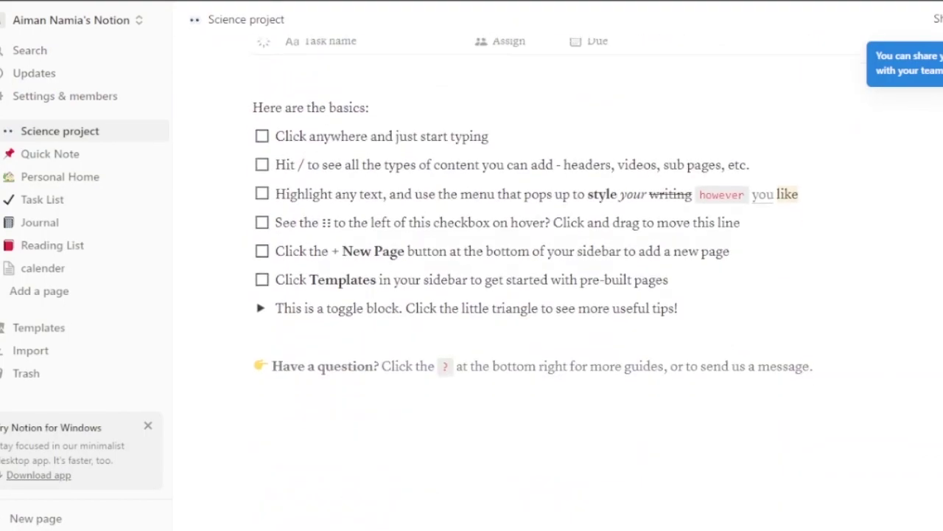
scroll(558, 295, up, 5)
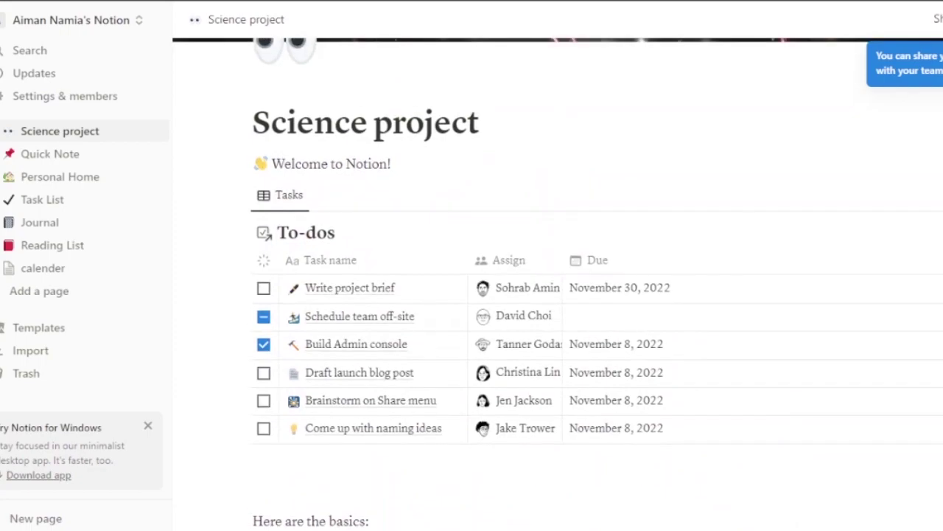
scroll(558, 295, up, 2)
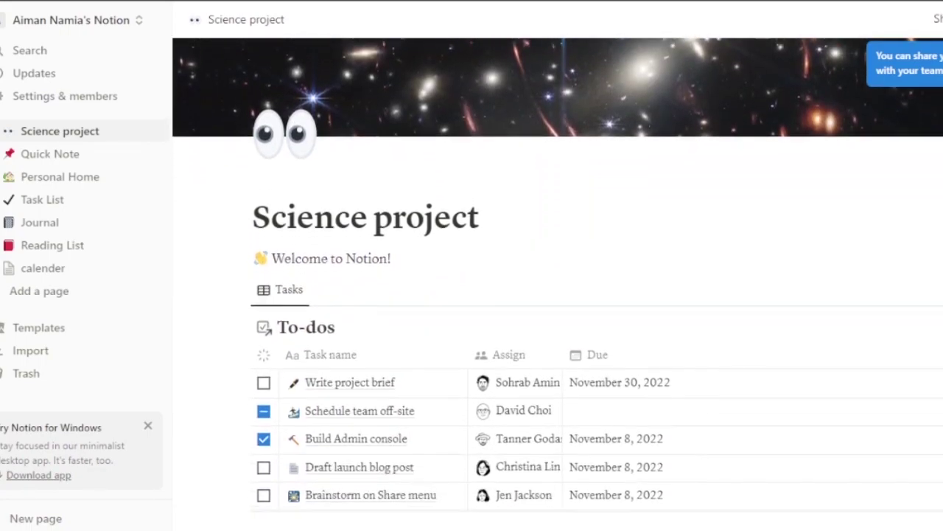
scroll(583, 249, down, 2)
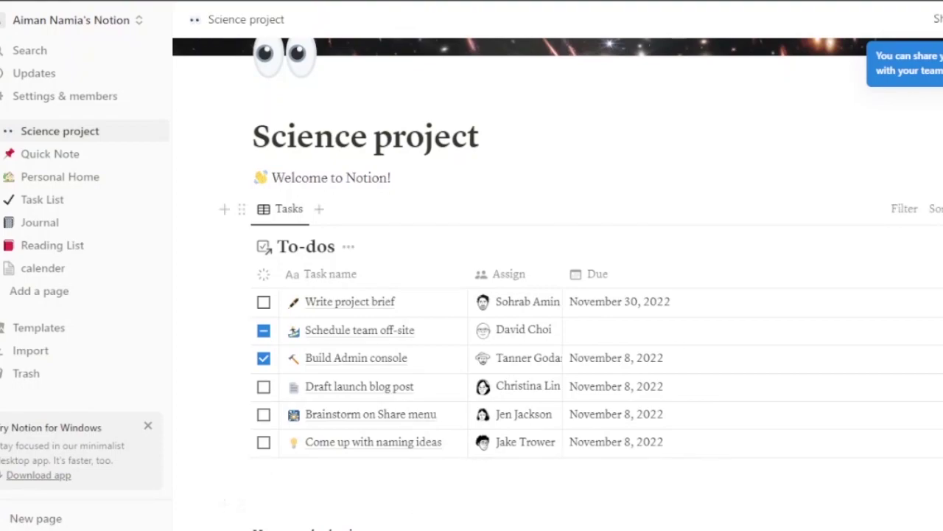
scroll(184, 174, up, 2)
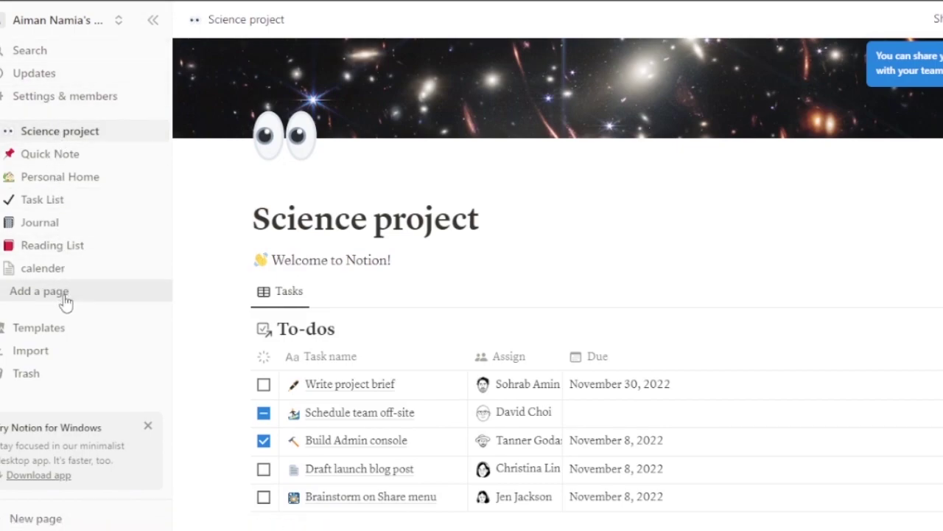
- View the Quick Note, Personal Home, Task List, Journal and Reading List pages one after another
click(59, 158)
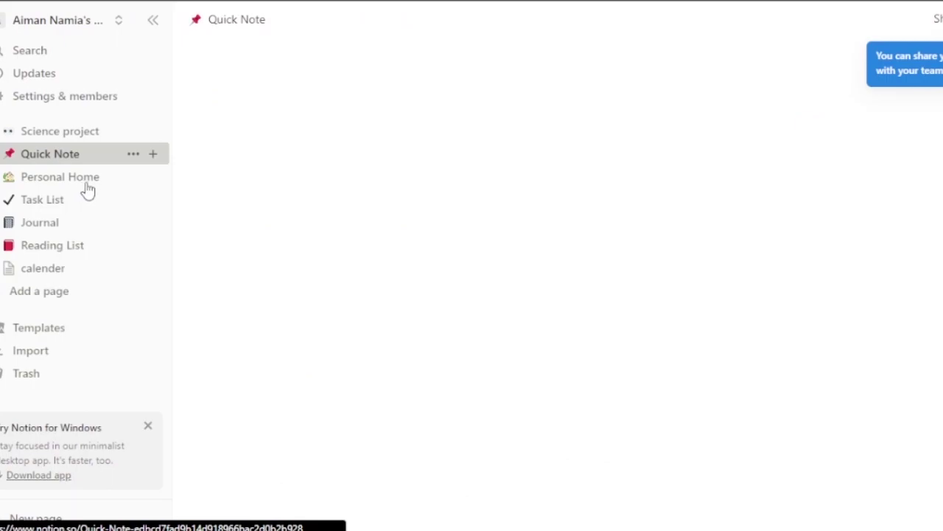
click(90, 184)
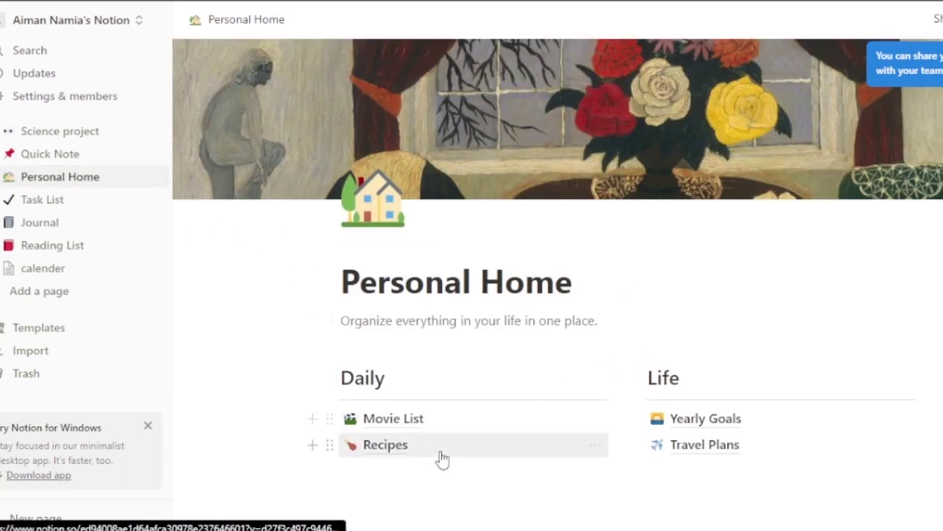
click(55, 208)
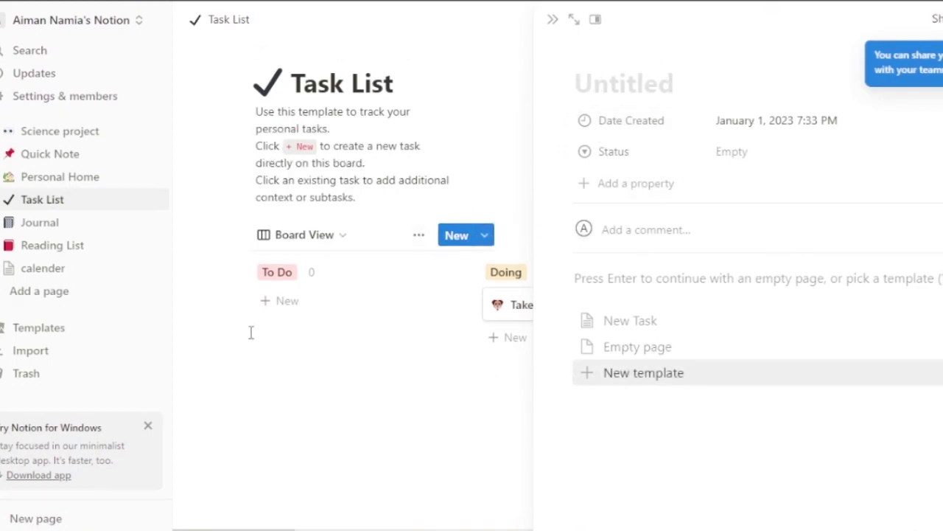
click(45, 226)
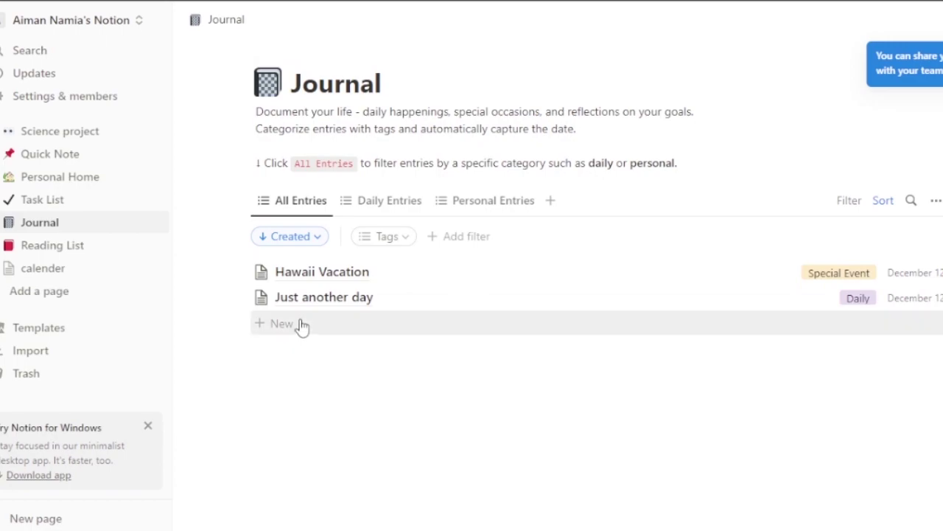
click(45, 251)
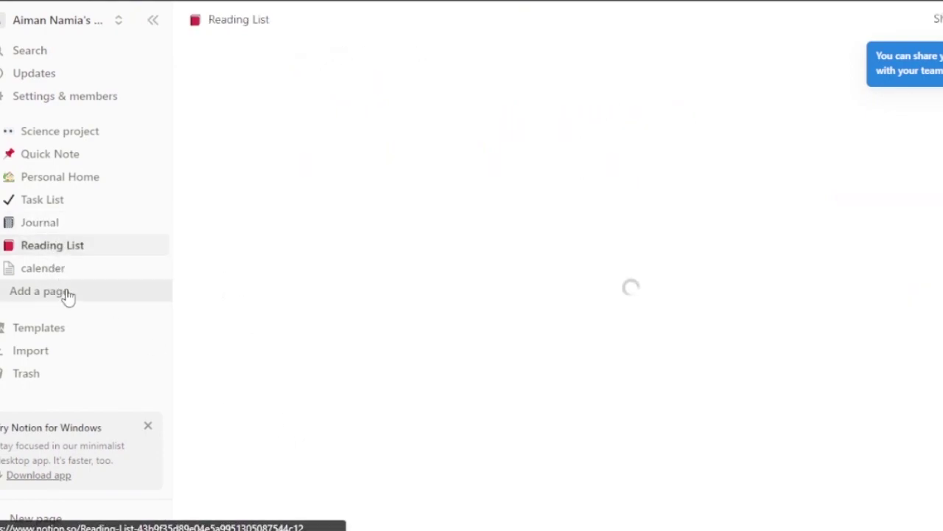
- Browse the template categories in the template gallery and close it
click(68, 338)
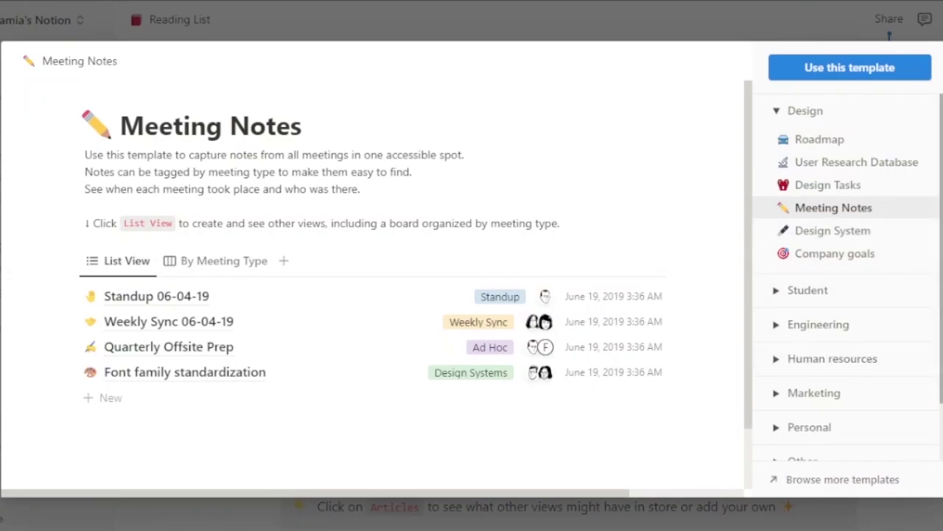
scroll(914, 317, down, 2)
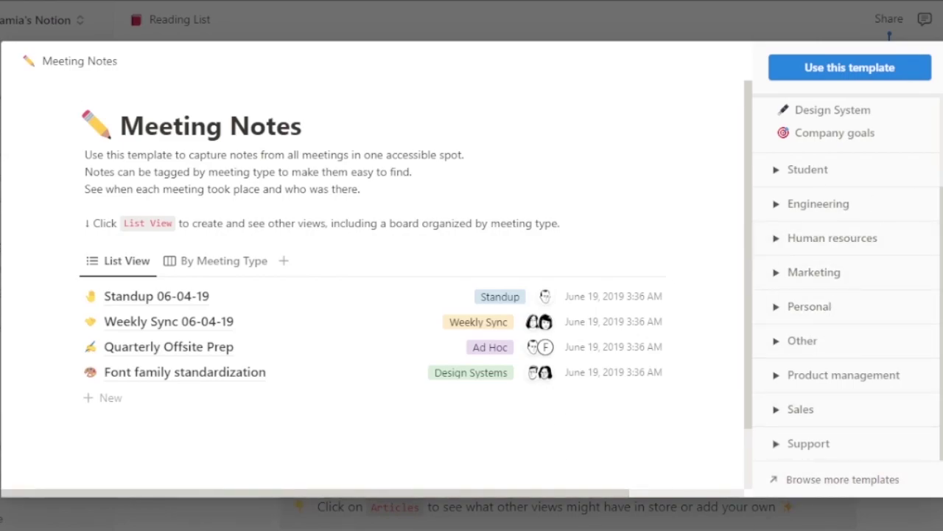
key(Escape)
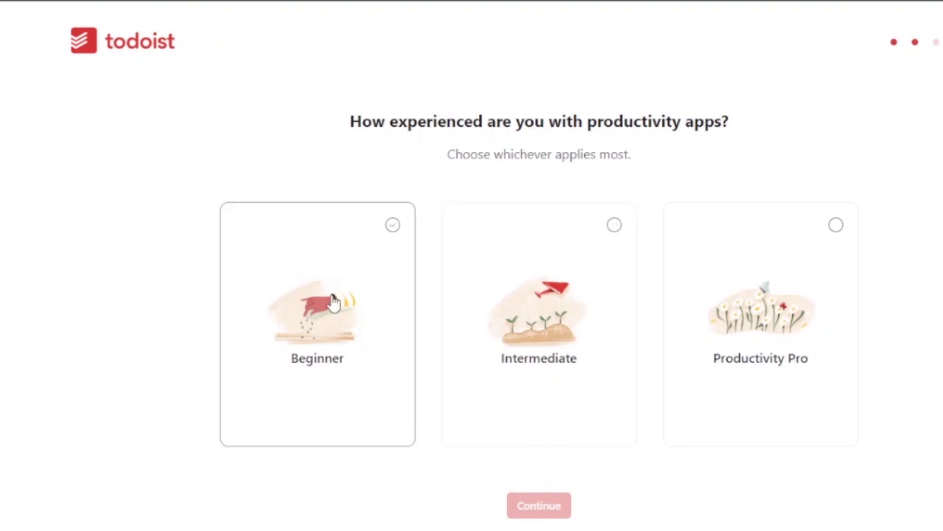
- Choose Beginner as the experience level with productivity apps and continue the Todoist setup
click(392, 224)
click(546, 509)
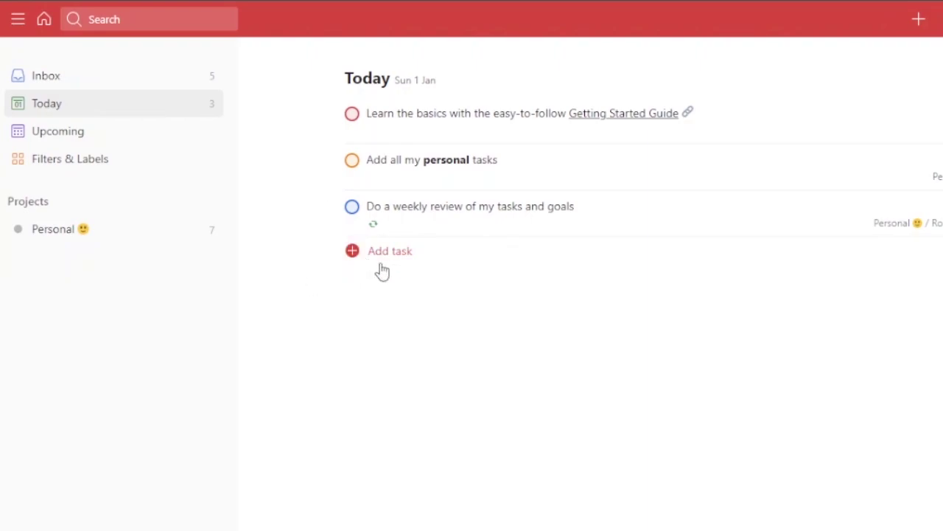
- Look through the Upcoming and Inbox views and the Personal project's Routines and Inspiration sections
click(69, 140)
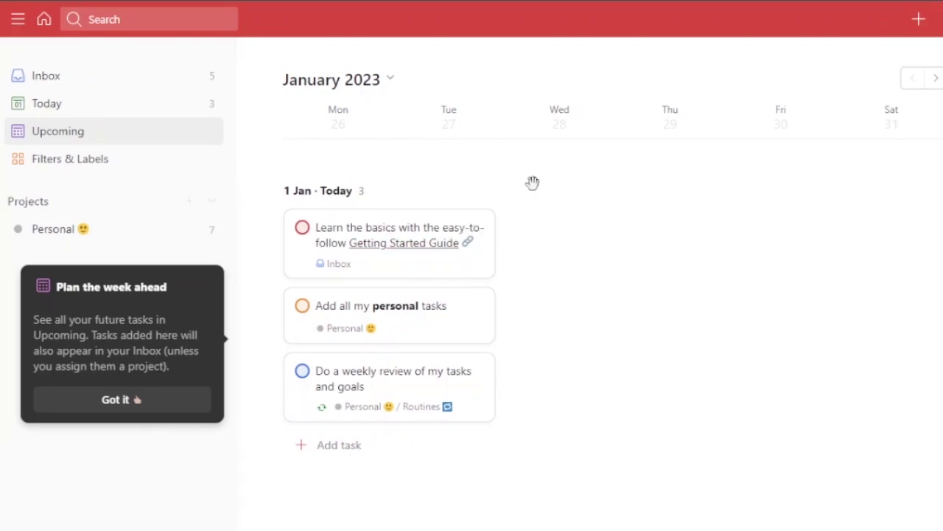
click(103, 75)
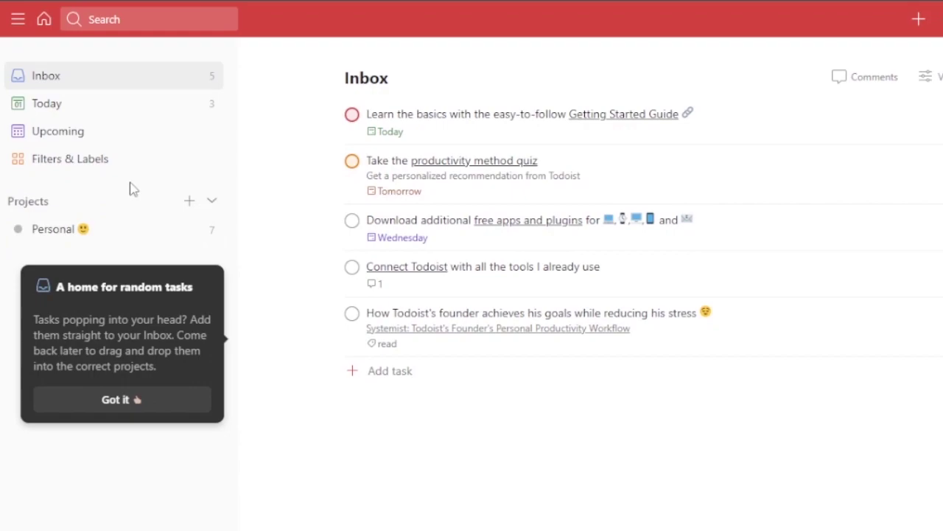
click(142, 243)
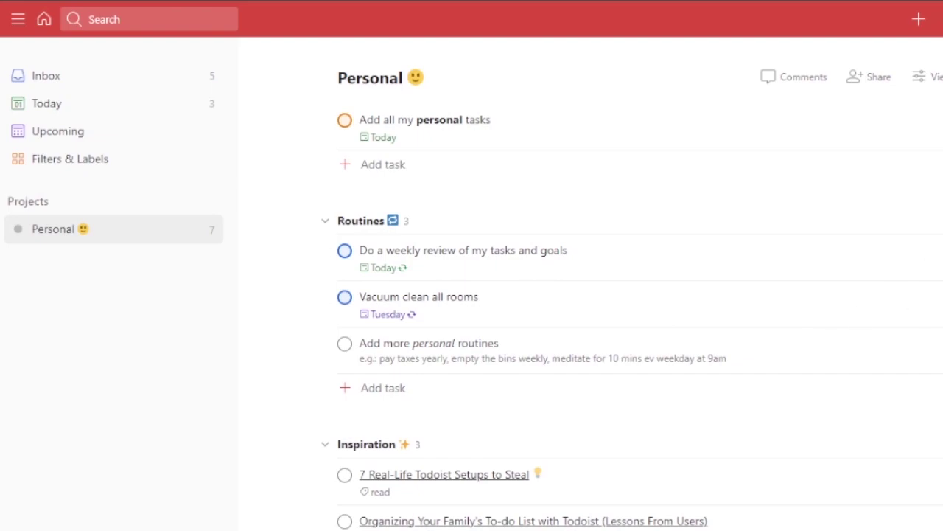
scroll(590, 332, down, 2)
scroll(589, 332, up, 2)
scroll(590, 331, down, 3)
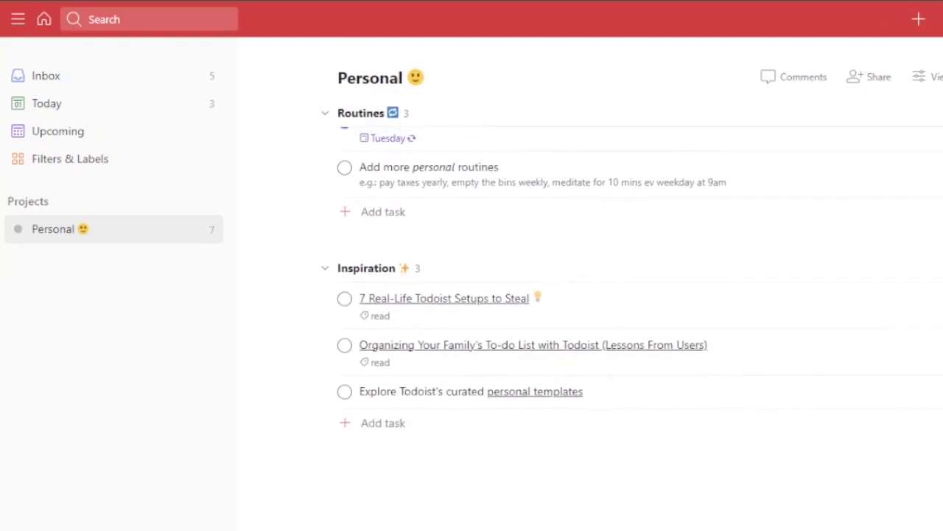
scroll(589, 332, up, 1)
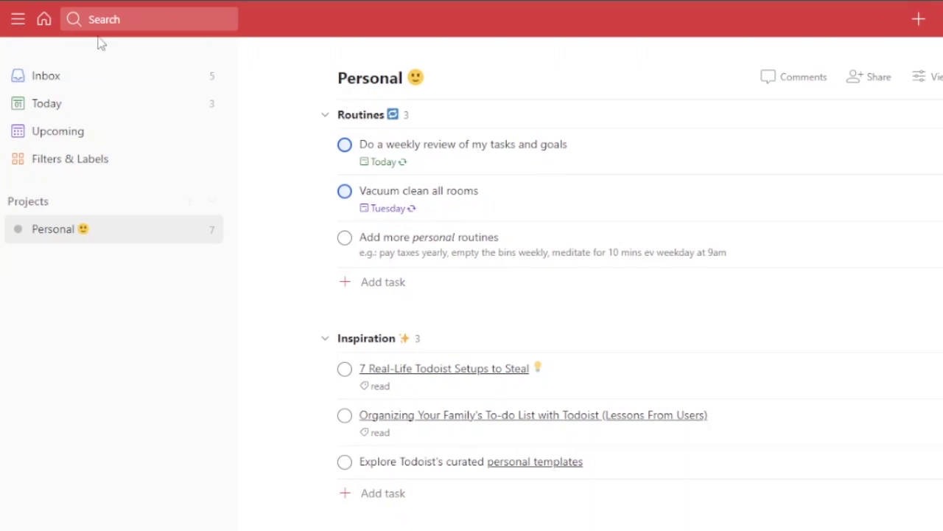
- Hide the sidebar beside the Personal project and show it again
click(26, 23)
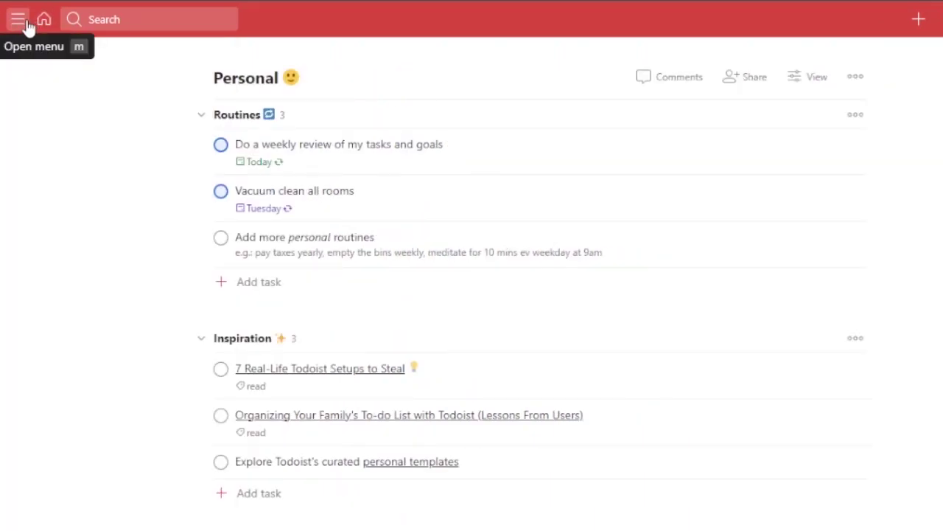
click(26, 24)
click(26, 23)
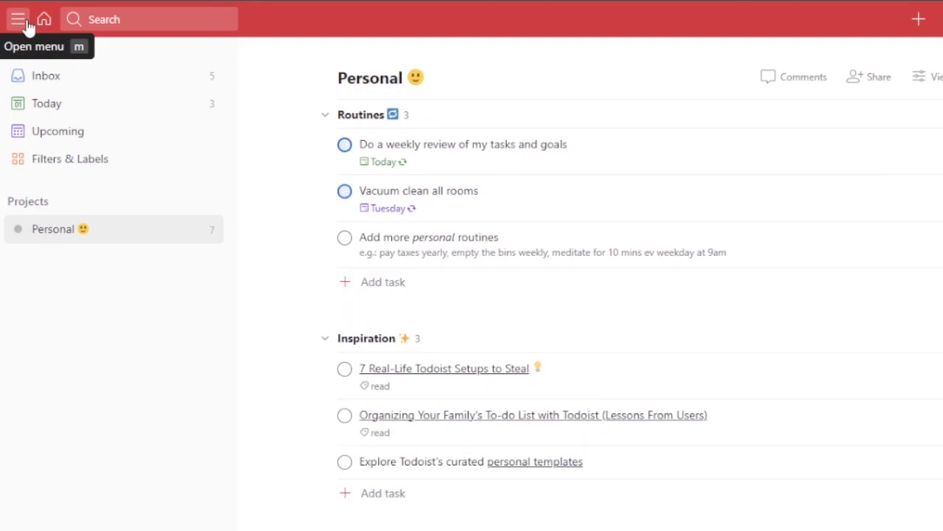
click(27, 24)
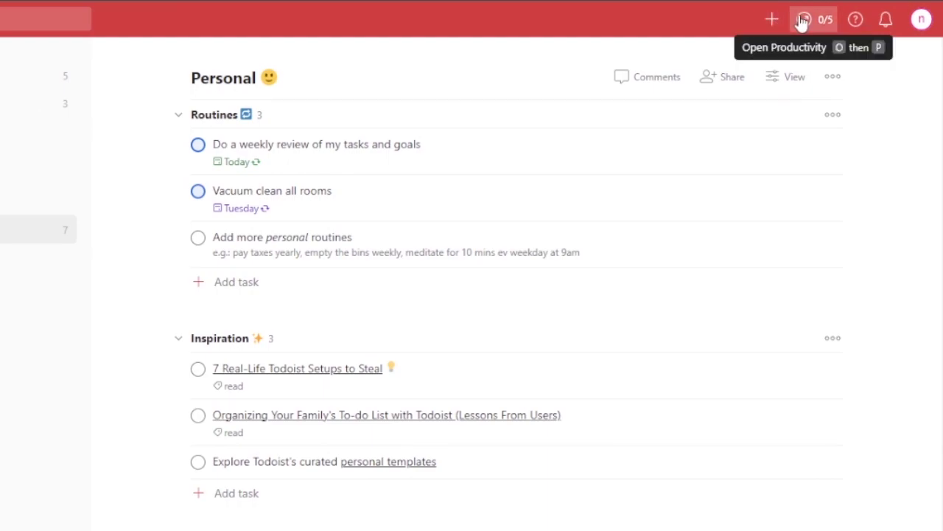
- View the productivity overview and the notifications
click(807, 20)
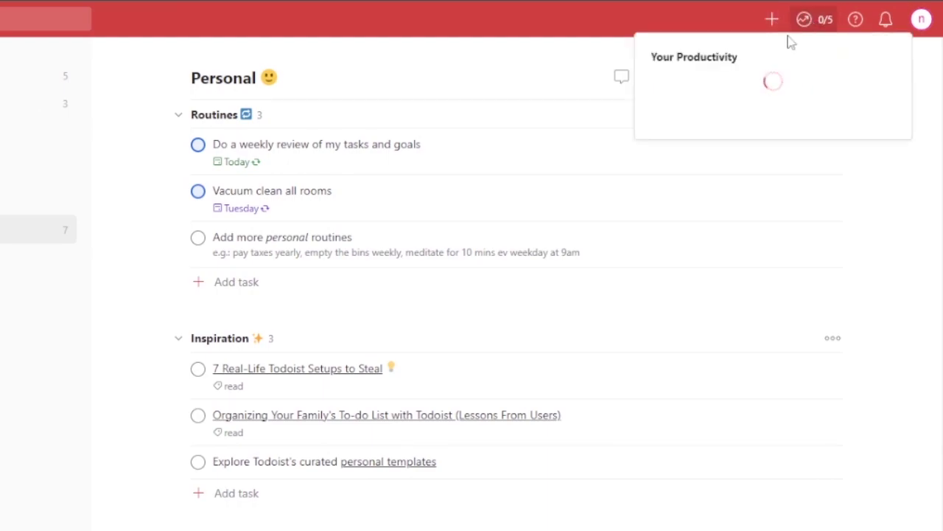
click(894, 25)
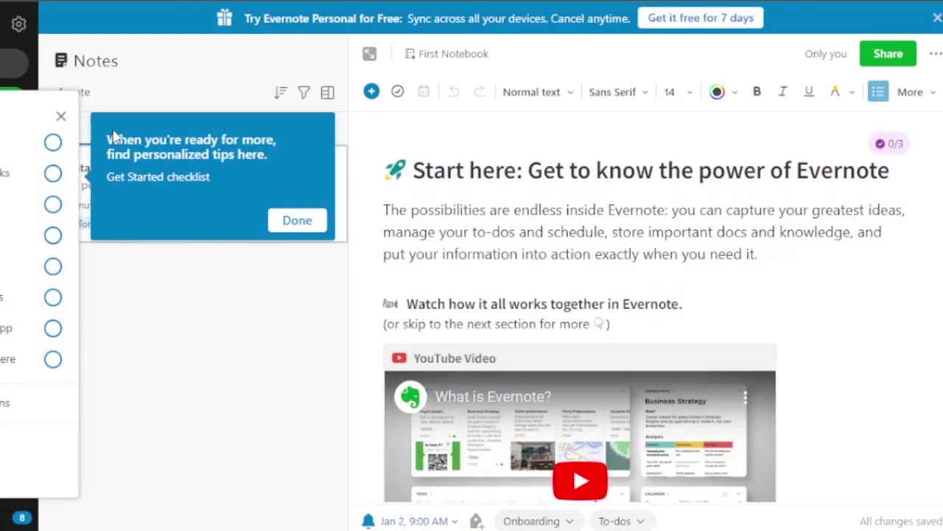
- Dismiss the Get Started checklist and skim the "Start here: Get to know the power of Evernote" note
click(62, 117)
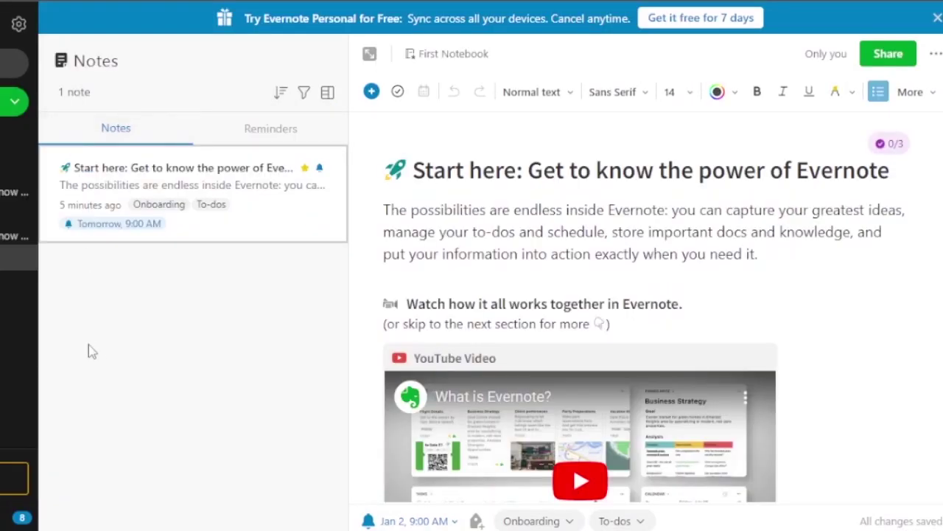
drag(87, 232, 0, 251)
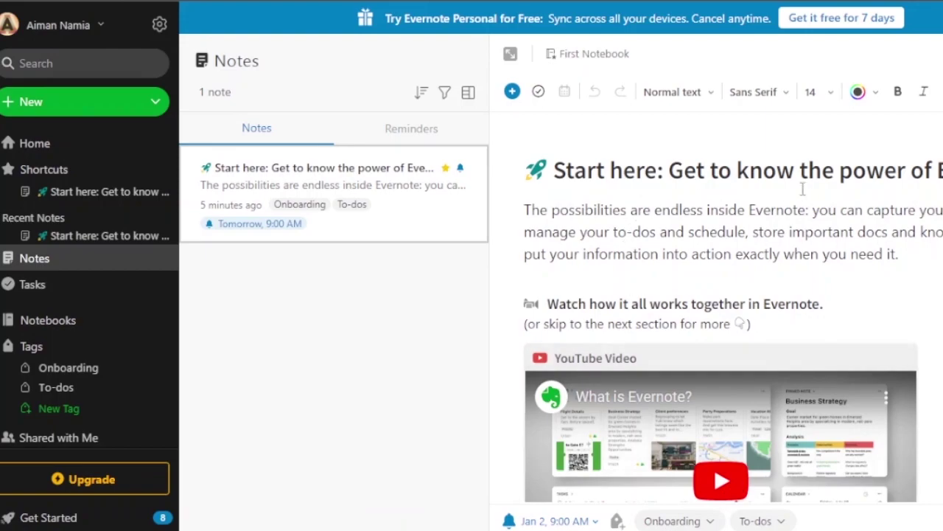
scroll(715, 310, down, 8)
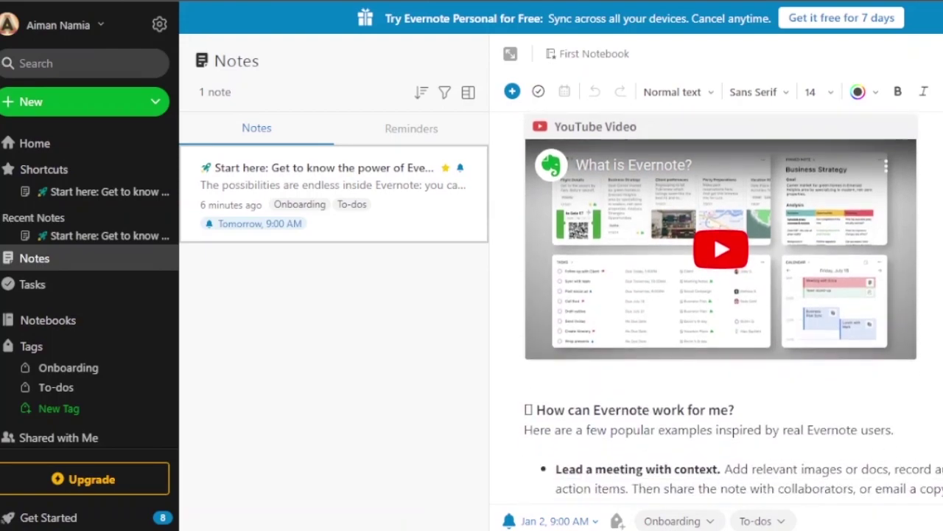
scroll(715, 309, up, 10)
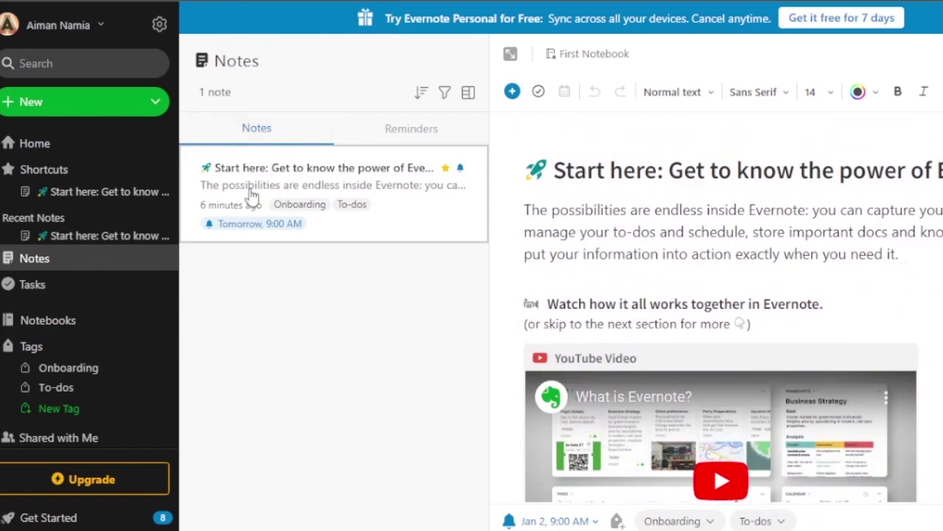
- View the Reminders list, the Notebooks overview and the Tasks panel, and close the Tasks panel
click(419, 128)
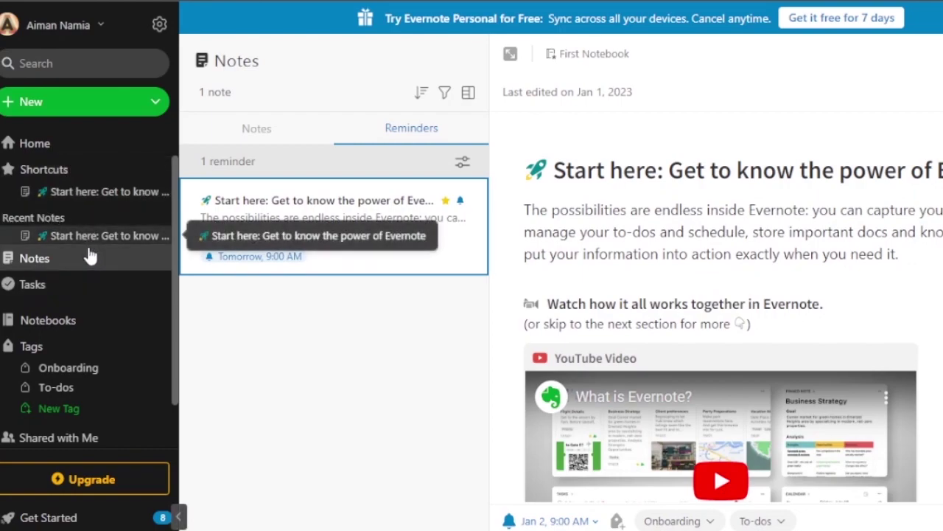
click(62, 332)
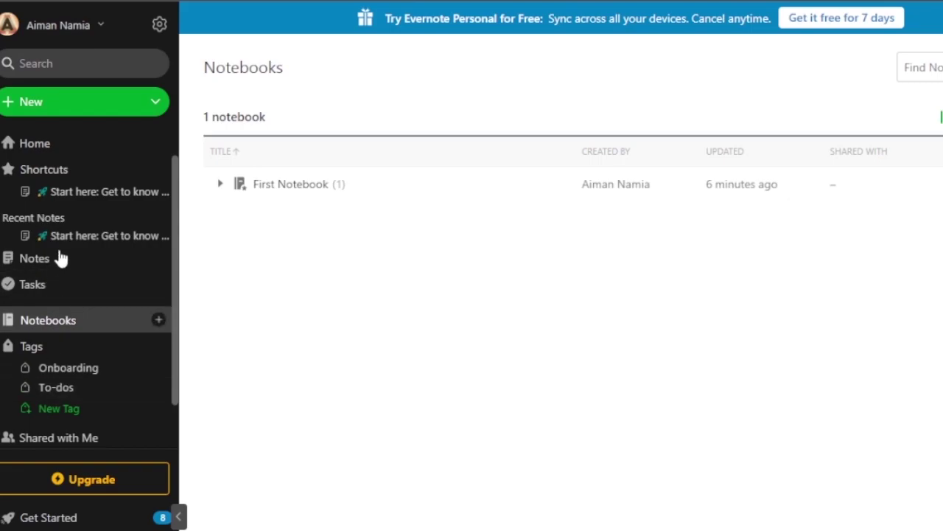
click(27, 289)
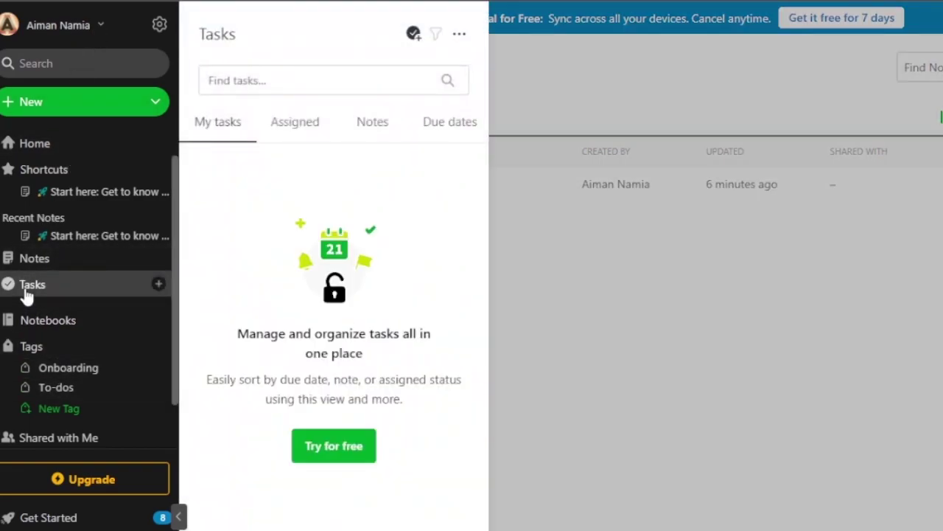
click(507, 59)
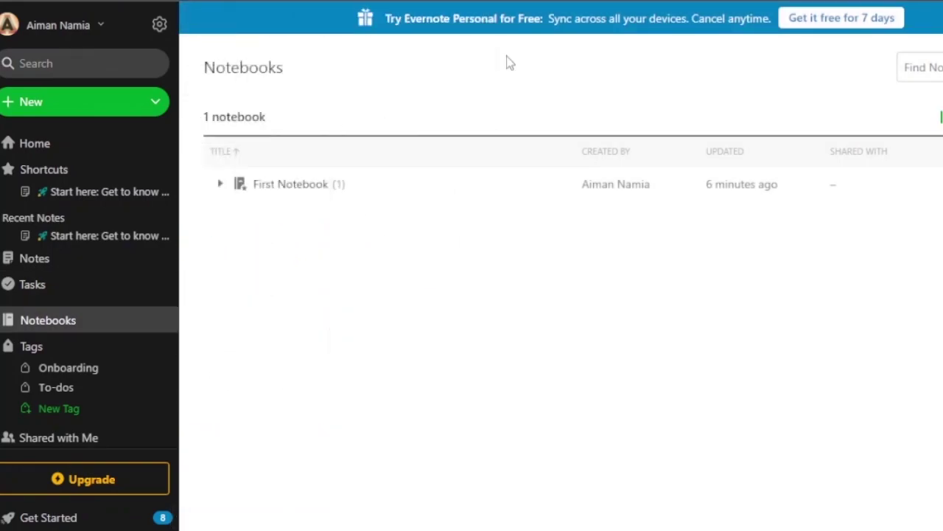
- Open the Evernote settings from the Notebooks page and switch the appearance to Dark mode
click(98, 29)
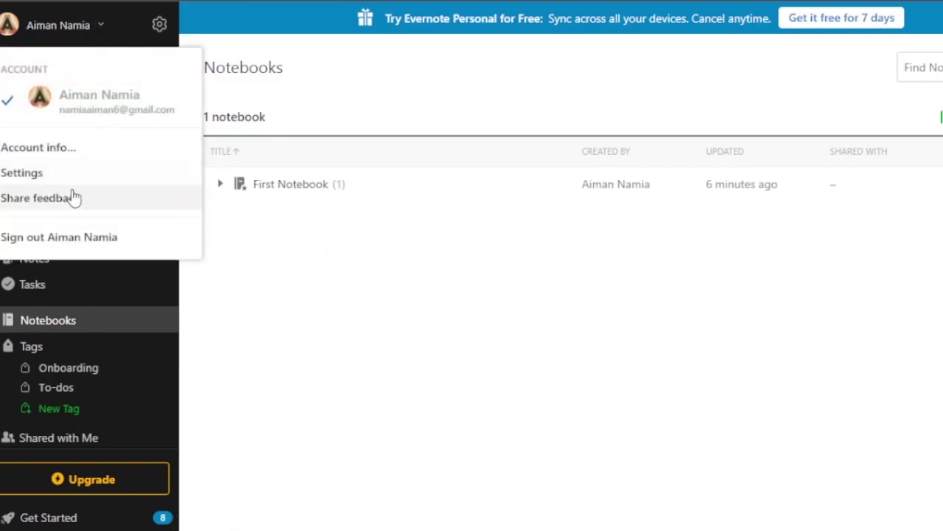
click(161, 24)
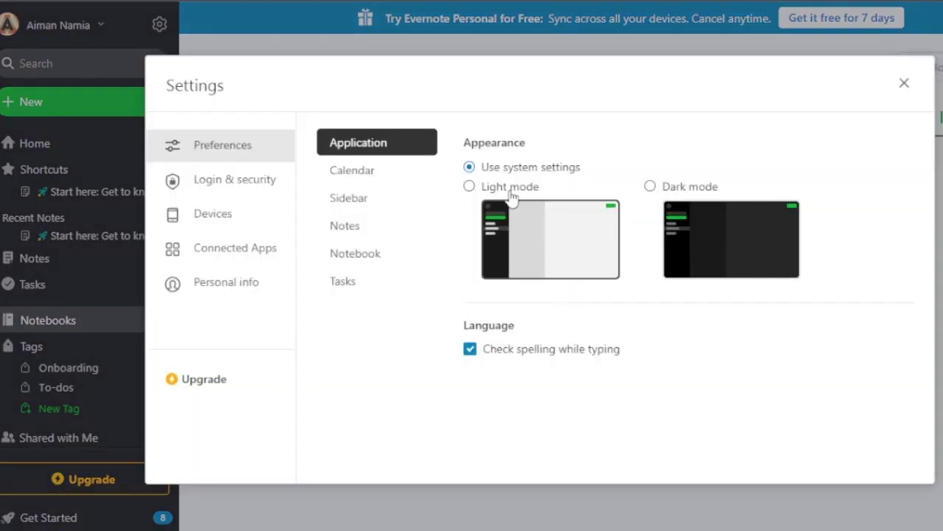
click(651, 188)
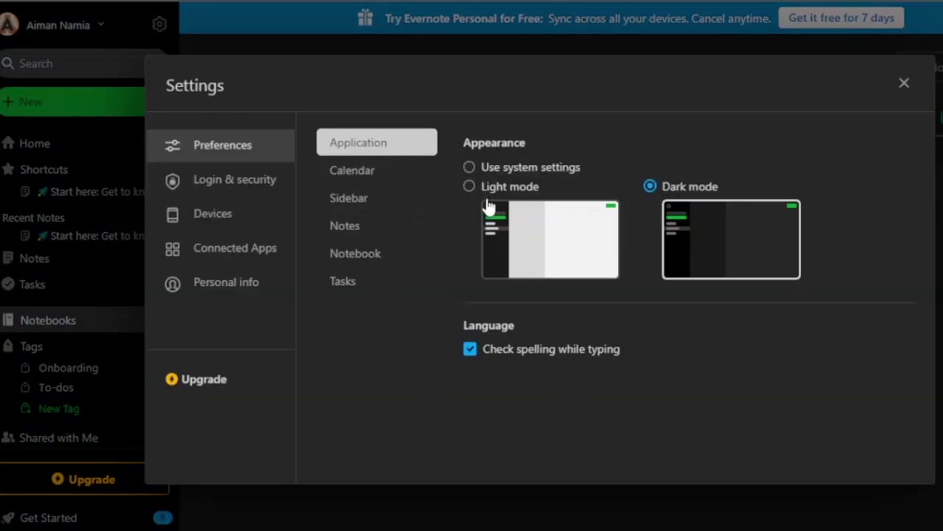
- Look through the Calendar, Sidebar and Notes preferences and the Connected Apps section, and close the settings
click(364, 186)
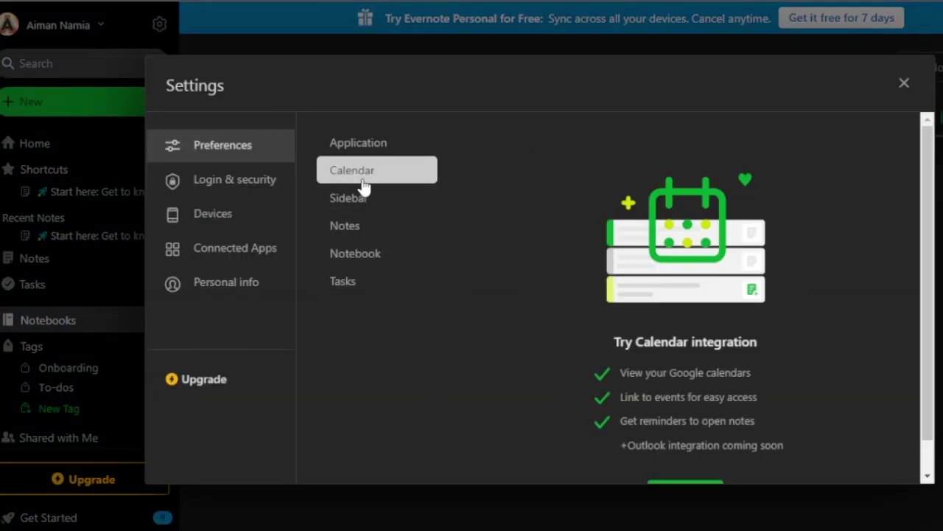
click(376, 213)
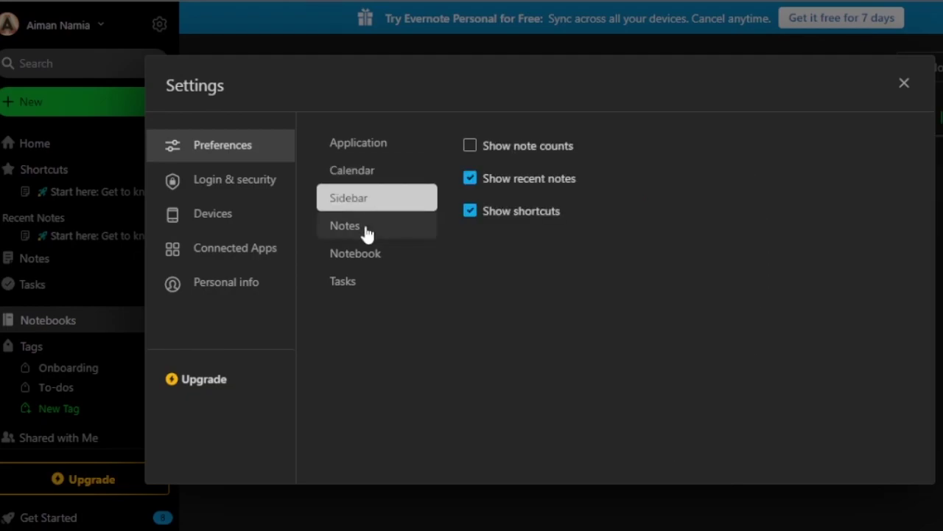
click(345, 225)
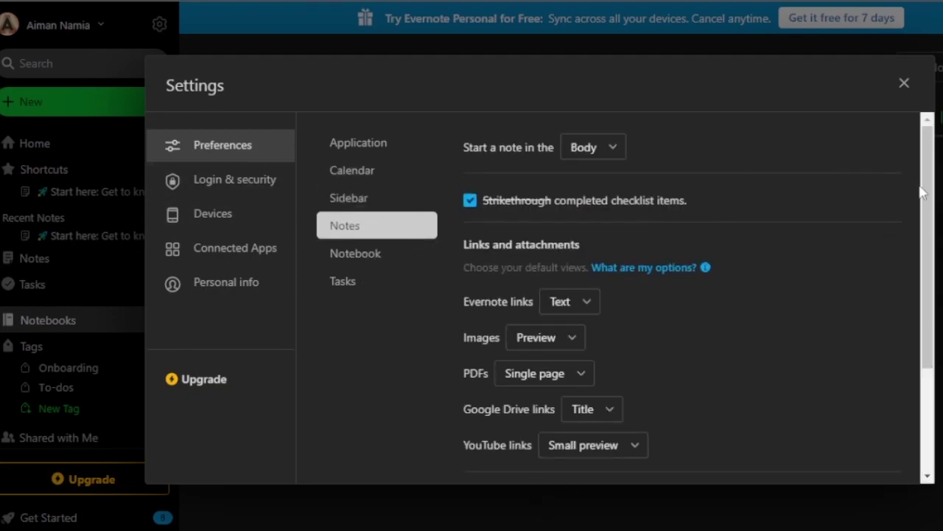
drag(700, 268, 464, 238)
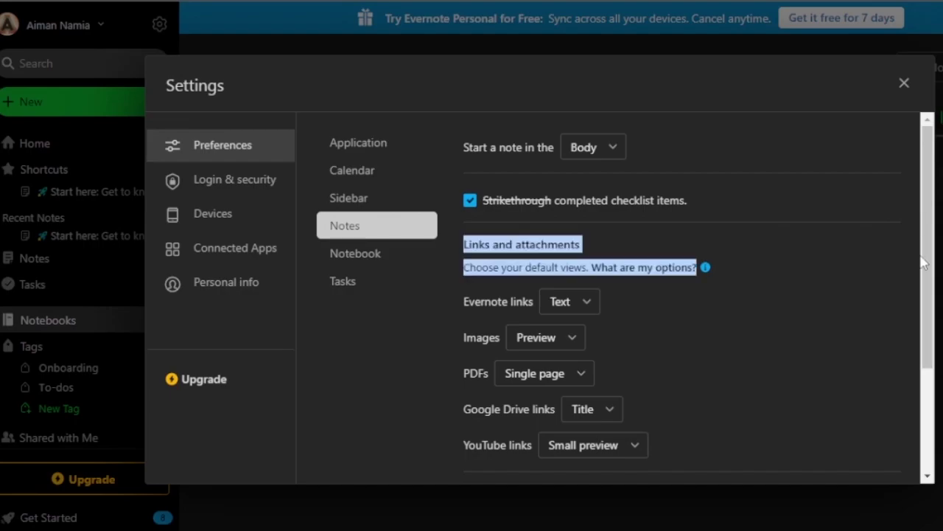
click(226, 228)
click(239, 254)
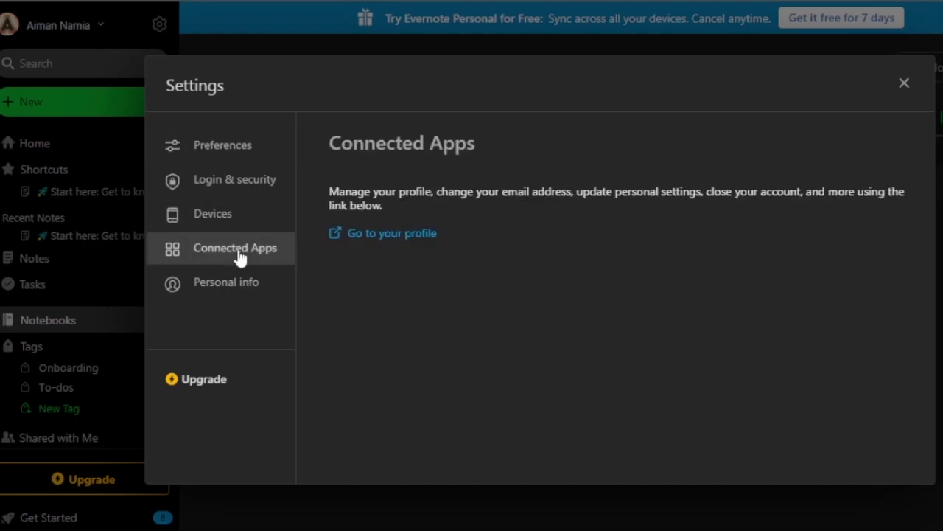
click(906, 86)
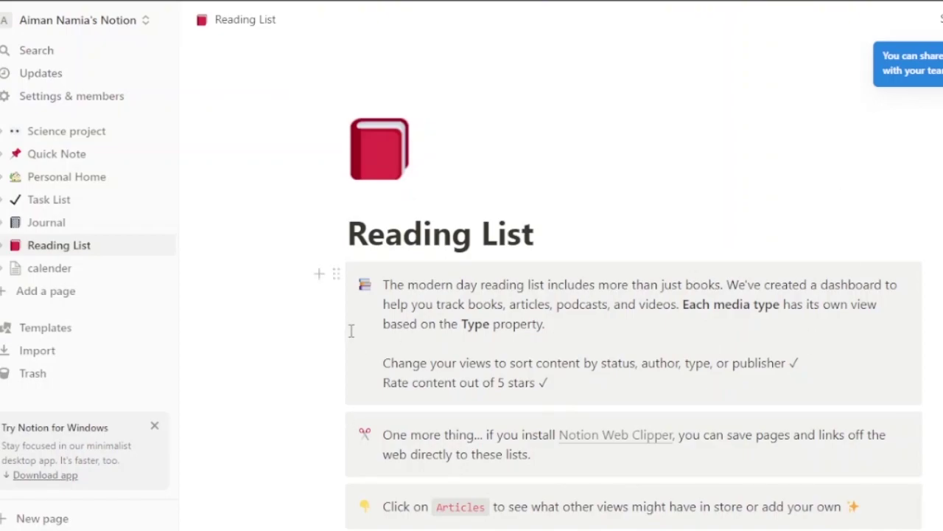
- In Notion, dismiss the Windows app suggestion and add a new page titled "thesis"
click(155, 426)
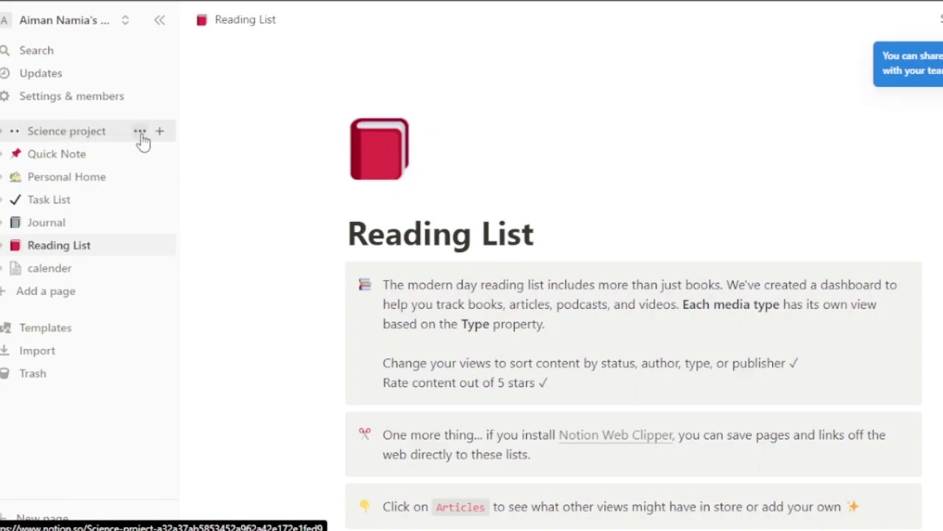
click(63, 295)
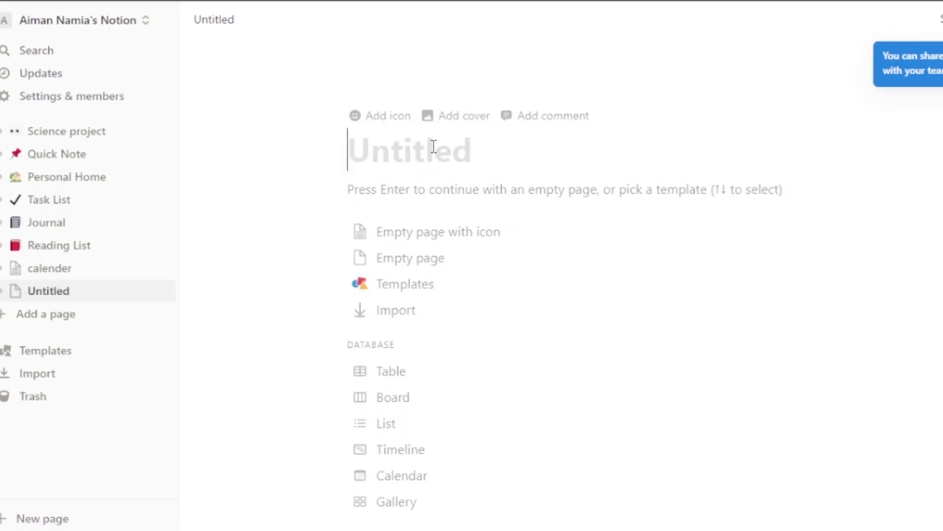
text(thesis)
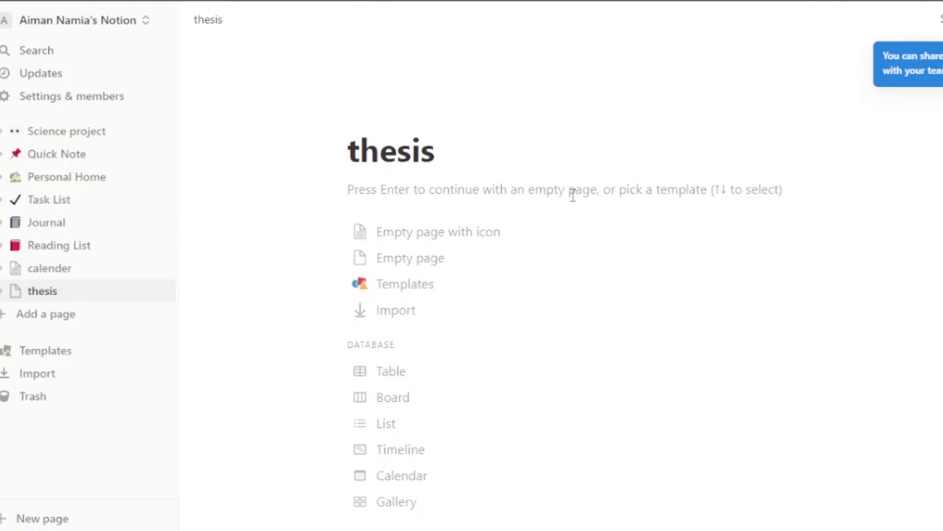
- Preview the Thesis Planning template from the Student category and add it to the workspace
click(57, 350)
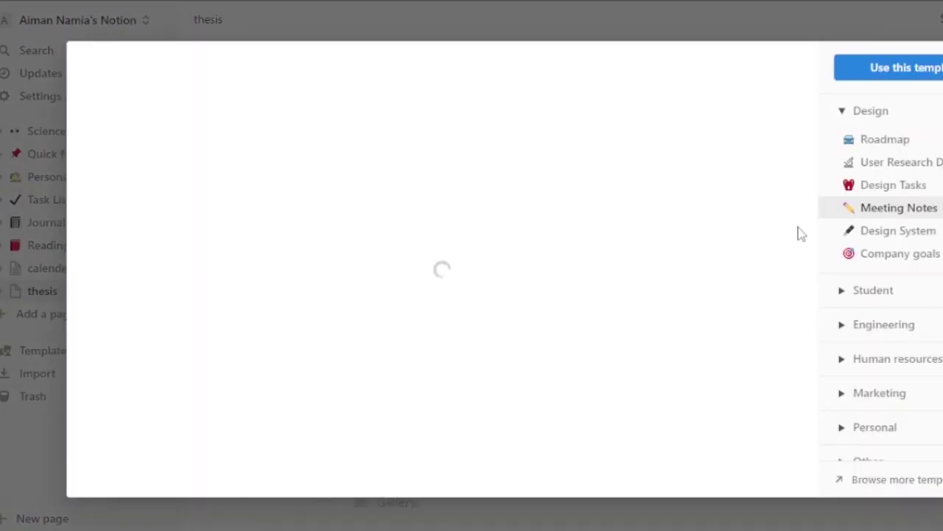
click(906, 295)
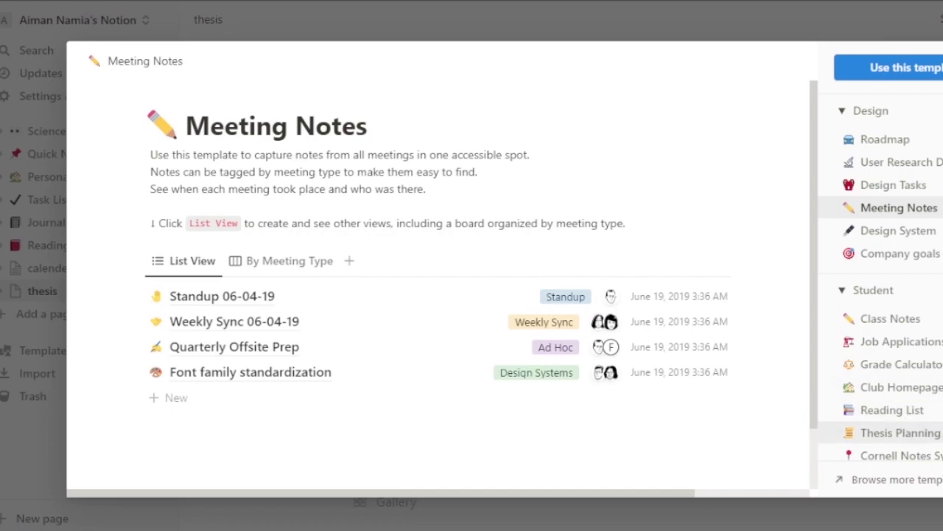
click(881, 442)
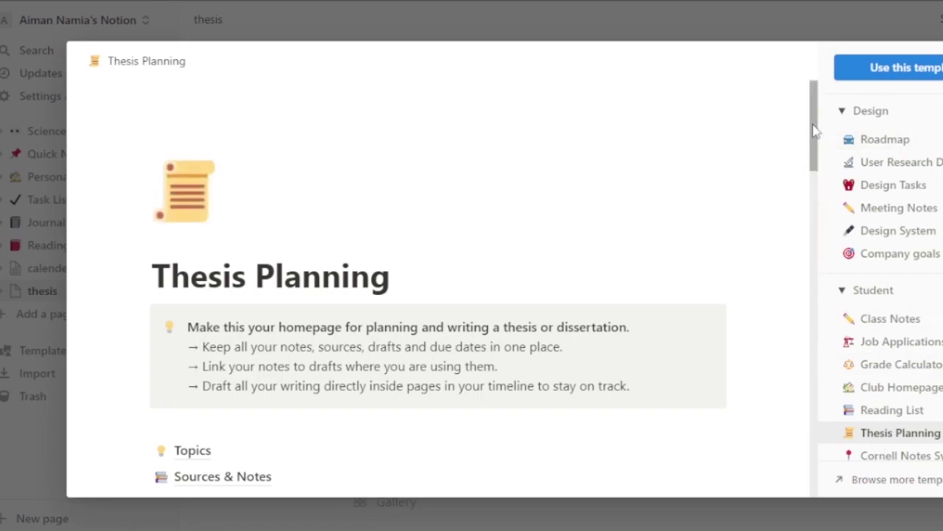
drag(815, 129, 824, 210)
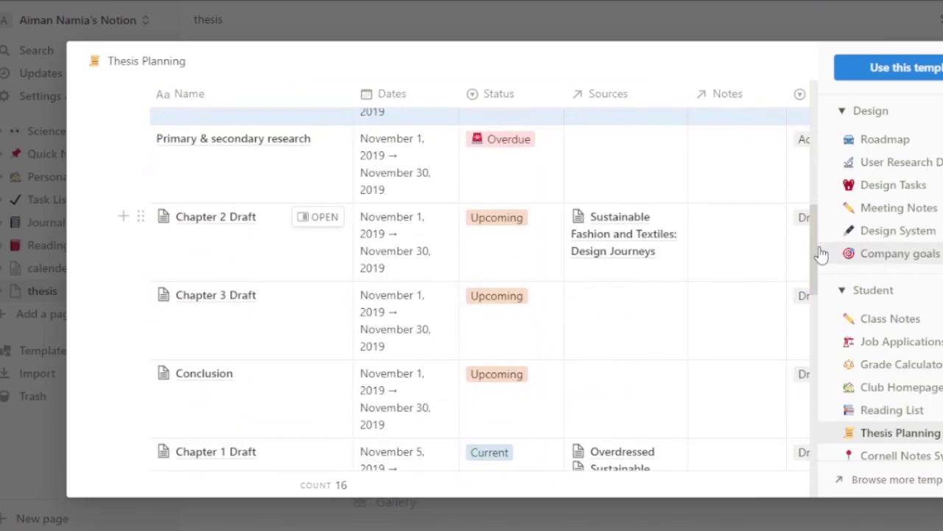
drag(815, 258, 807, 407)
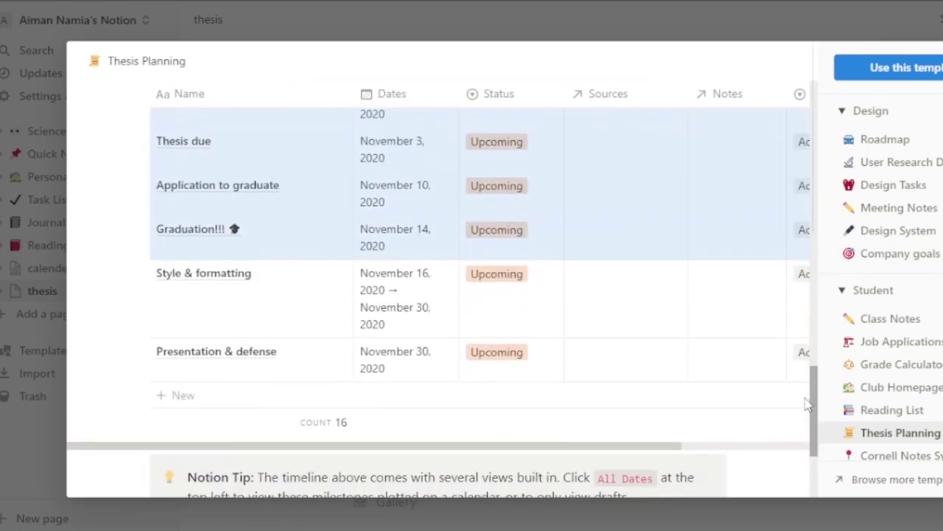
click(914, 68)
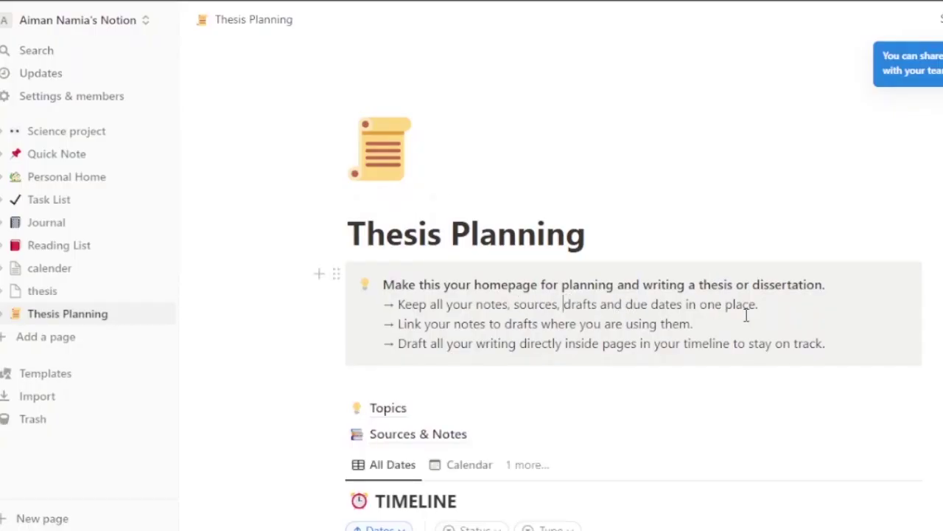
- Remove the introductory callout text about planning and writing a thesis from the Thesis Planning page
scroll(634, 295, down, 4)
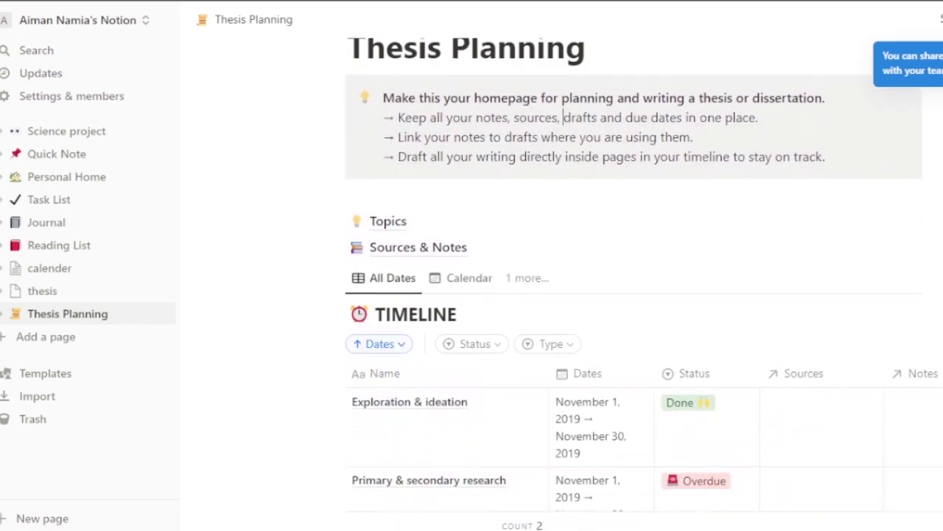
scroll(634, 295, up, 1)
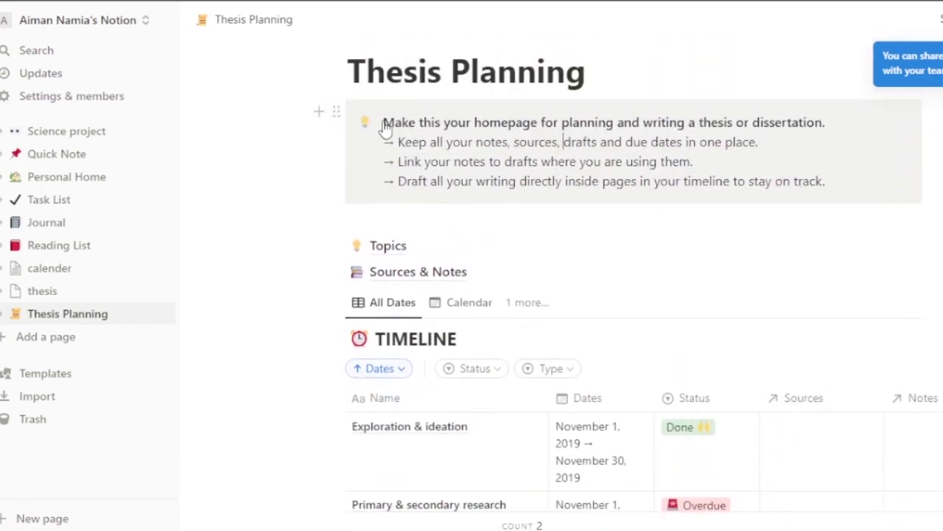
drag(394, 123, 825, 232)
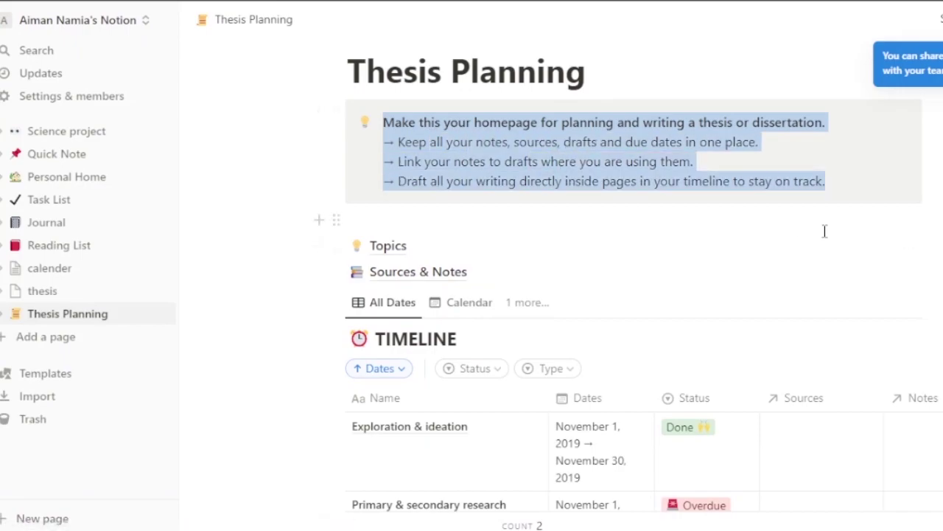
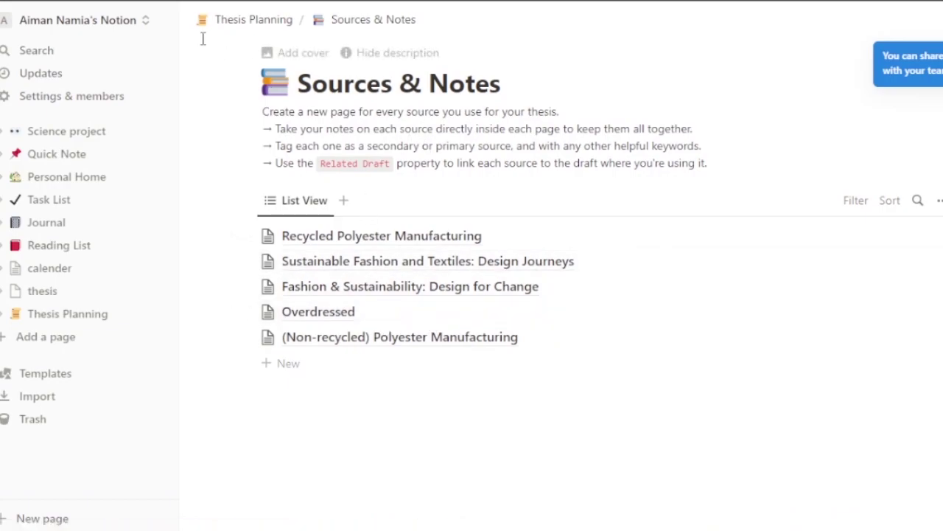
- Return to the Thesis Planning page, view the "Exploration & ideation" and "Primary & secondary research" entries in side peek, and close the peek
click(67, 313)
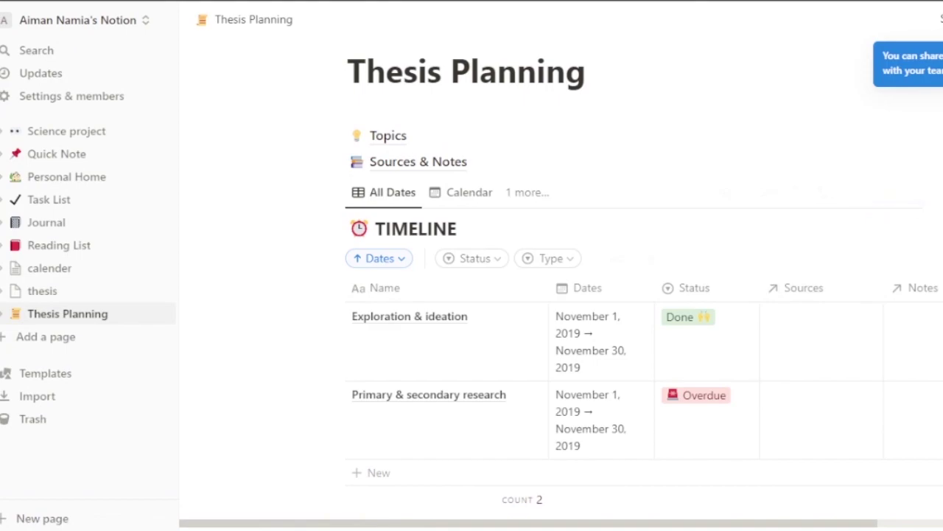
scroll(560, 295, down, 3)
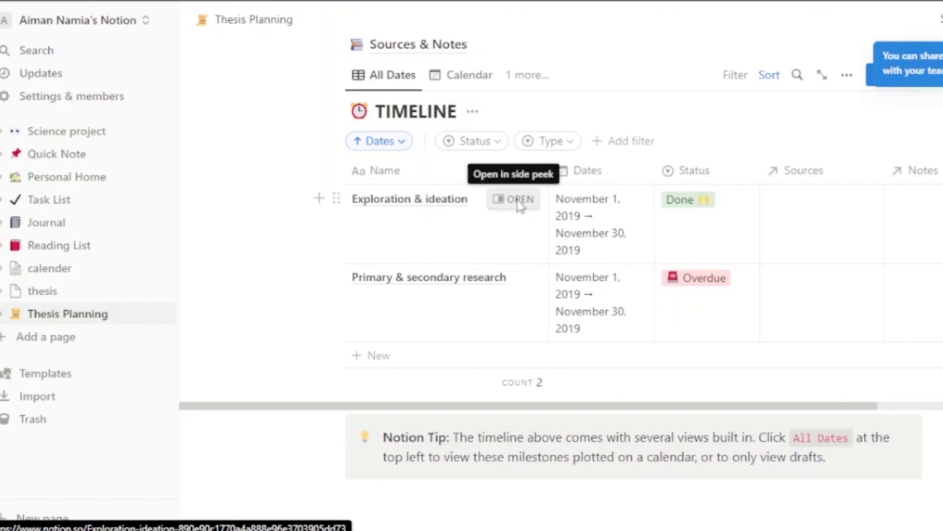
click(519, 201)
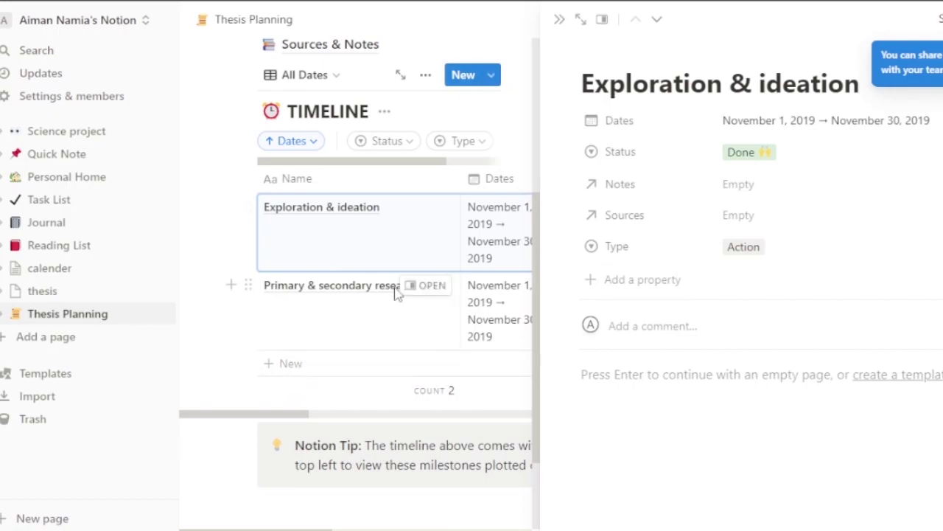
click(424, 293)
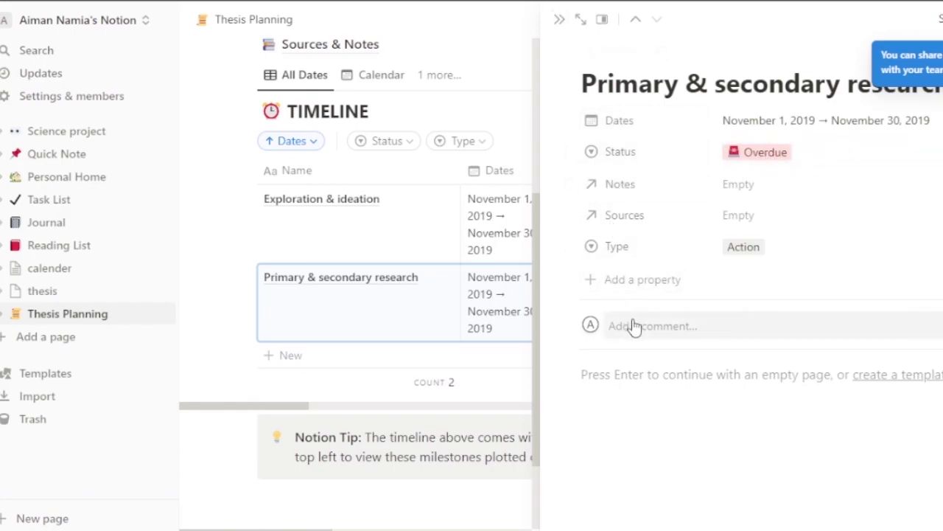
click(603, 21)
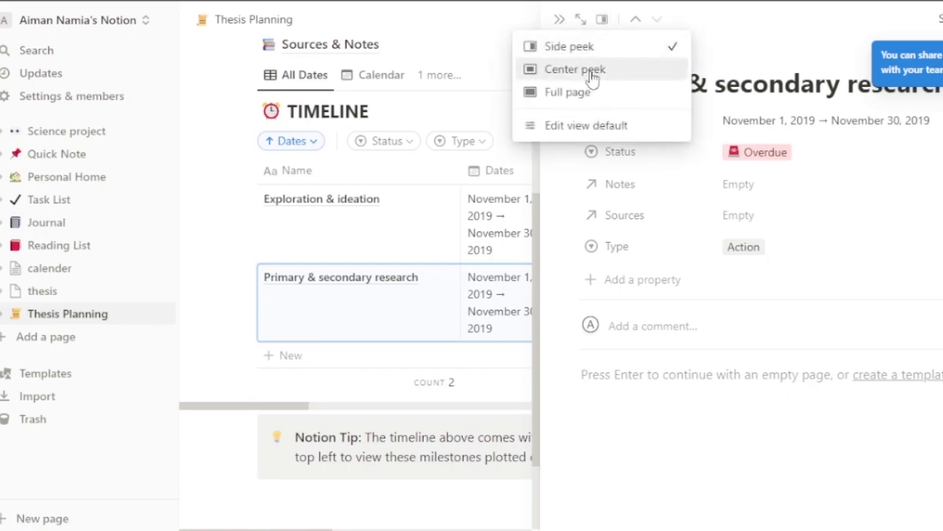
click(561, 24)
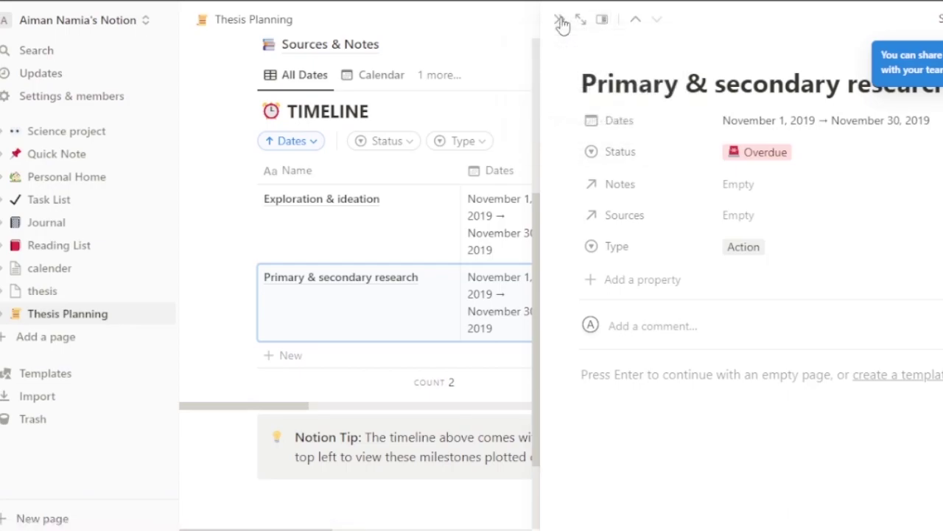
click(559, 19)
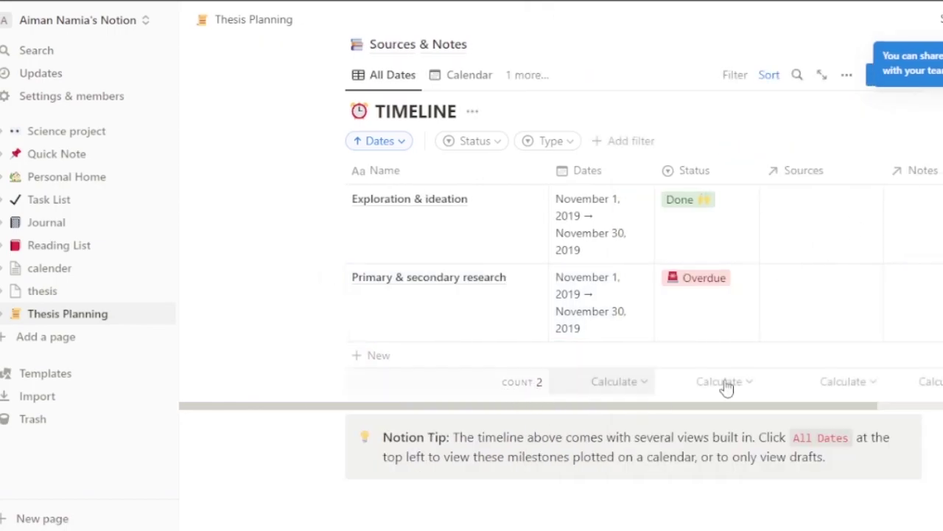
- View the calculation options for the timeline's Dates column and choose None
scroll(582, 376, down, 3)
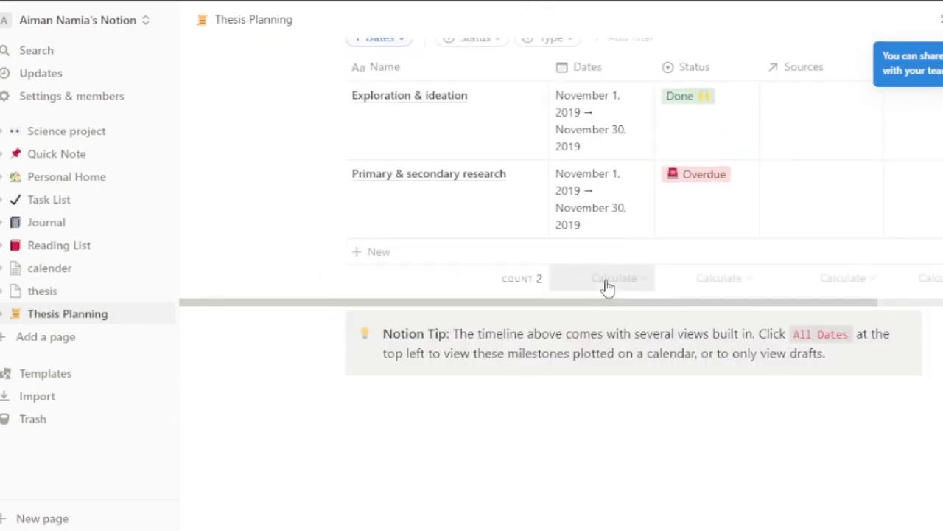
click(633, 285)
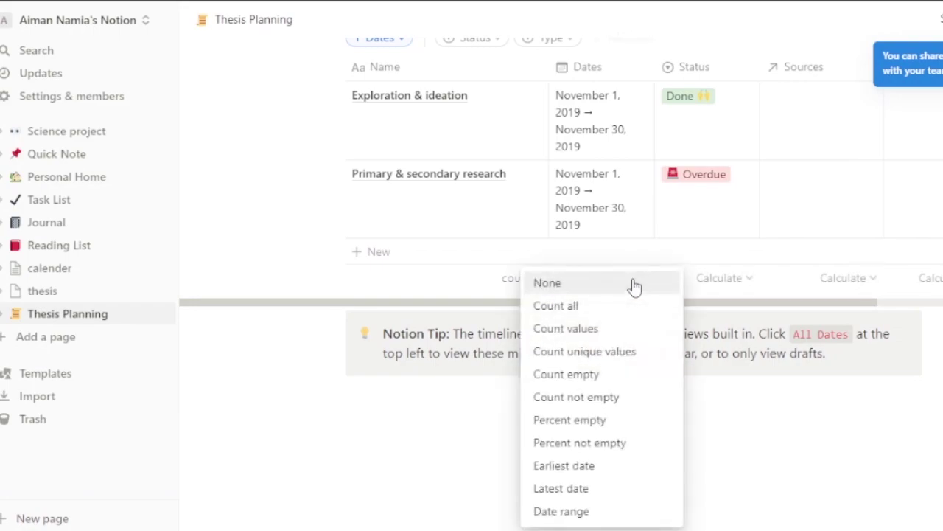
click(635, 285)
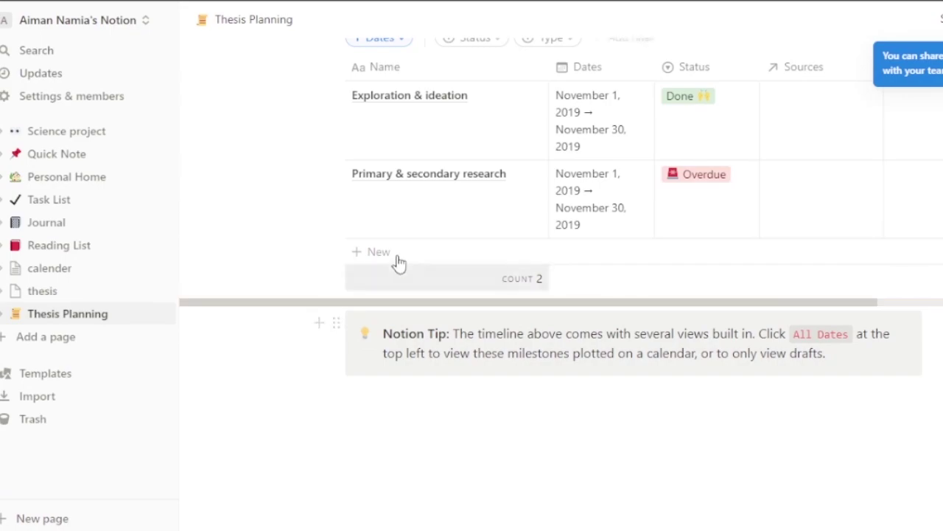
- Switch the Thesis Planning timeline to its Calendar view
scroll(465, 156, up, 5)
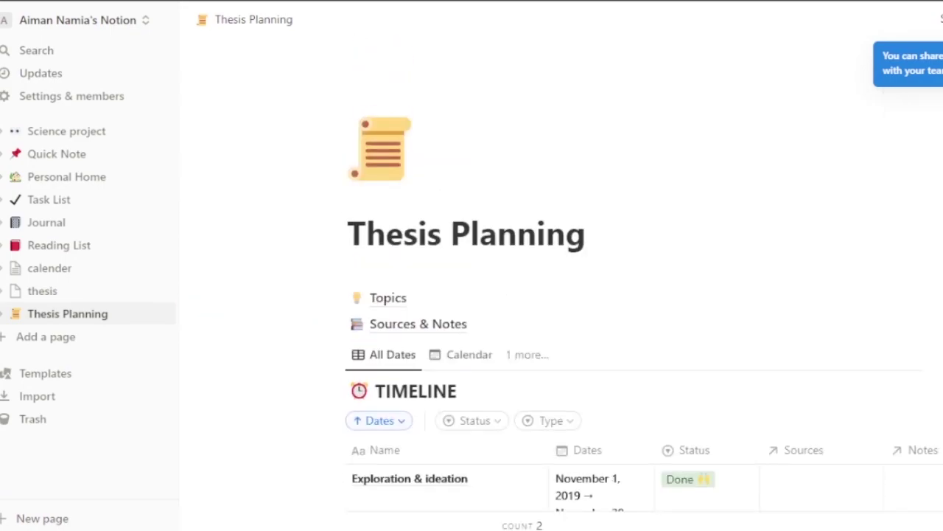
scroll(465, 156, down, 3)
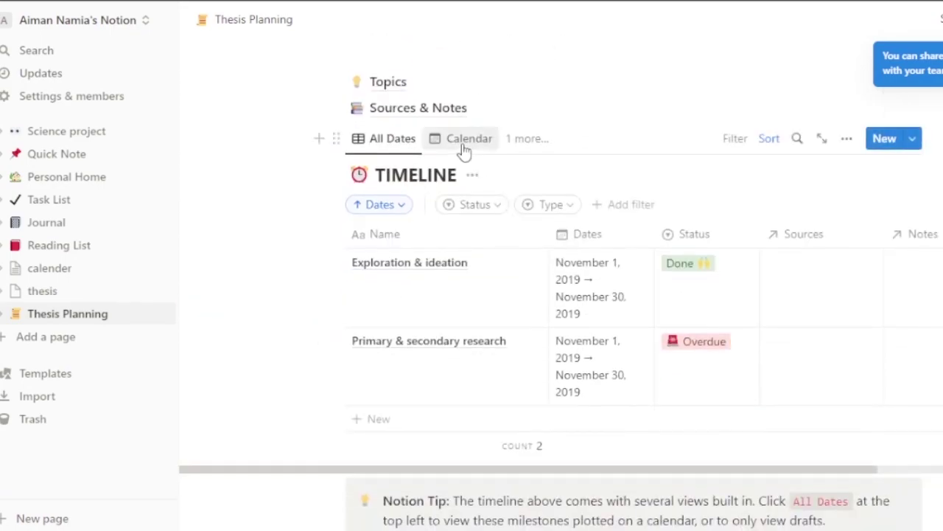
click(464, 149)
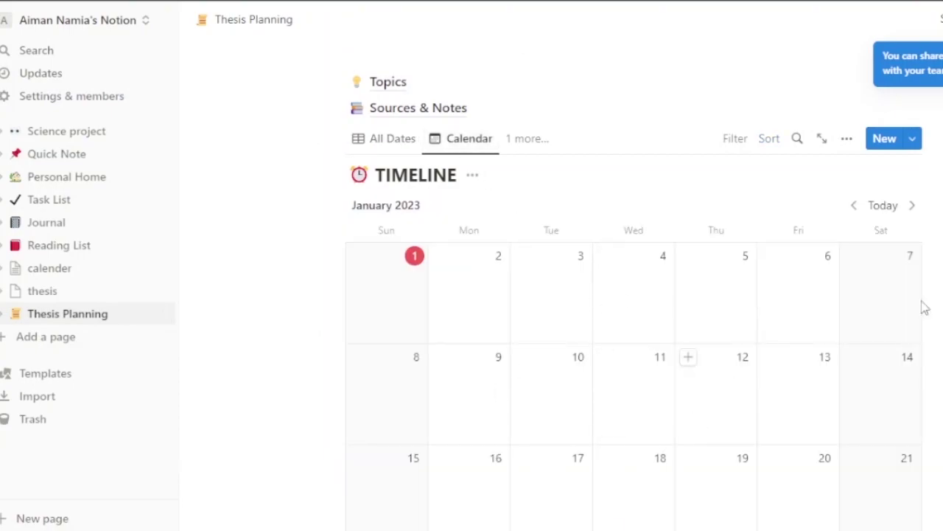
- Look over the January 2023 calendar on the Thesis Planning page and switch the timeline to its Drafts view
scroll(884, 302, down, 3)
scroll(442, 362, down, 3)
scroll(442, 362, up, 6)
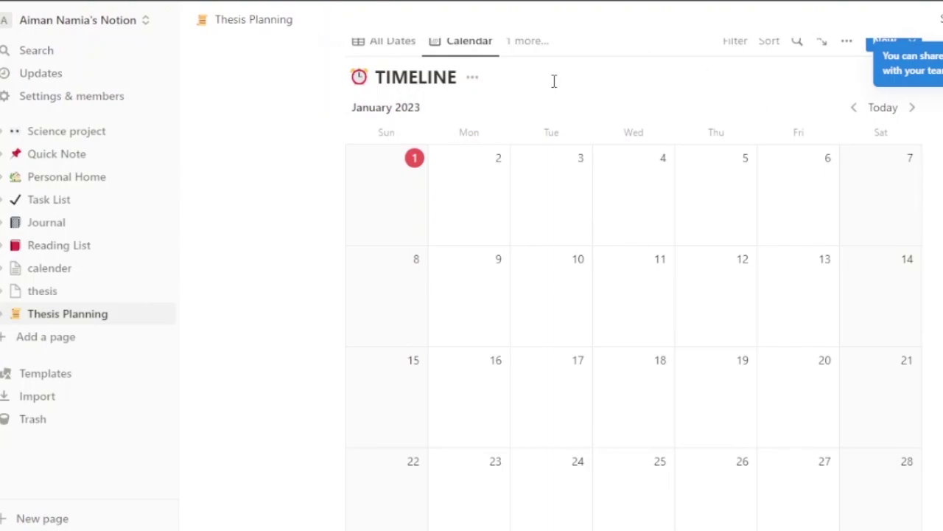
click(521, 44)
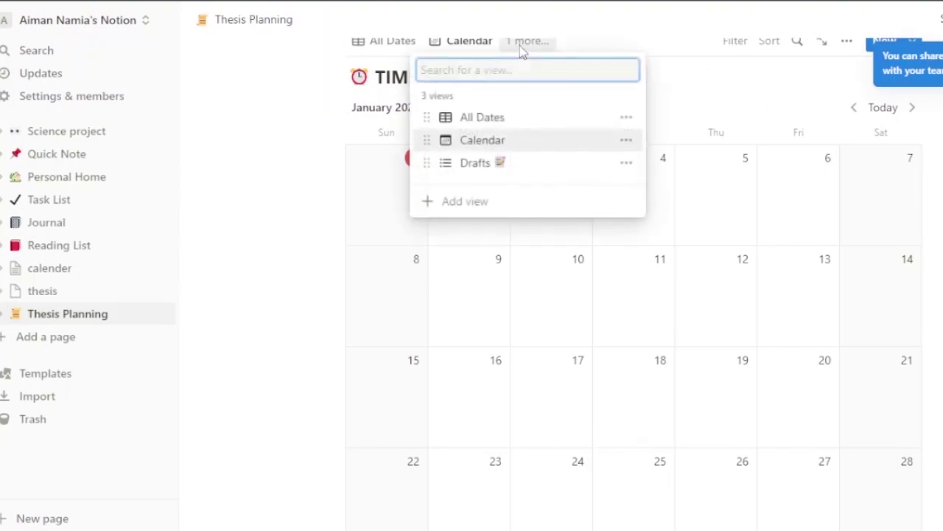
click(507, 169)
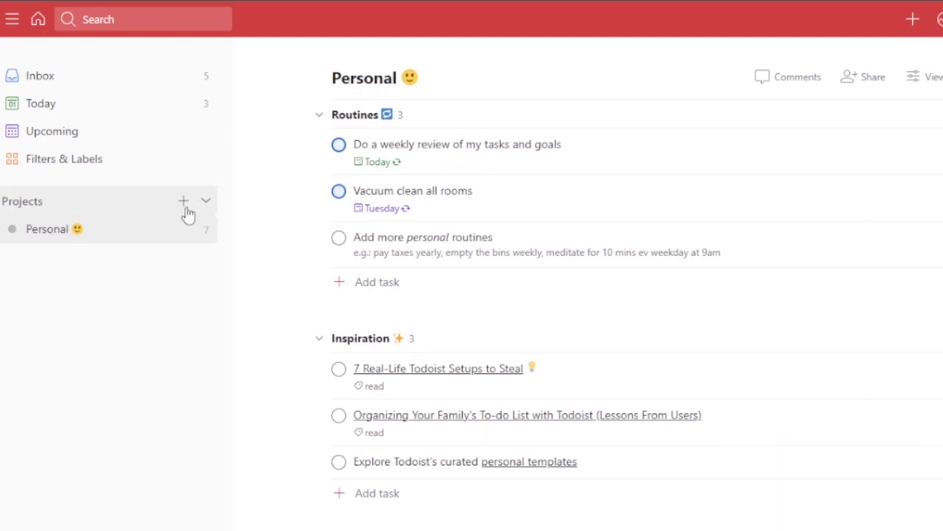
- In Todoist, create a project named "thesis" with the Magenta color and List view, and add it to favorites
click(187, 206)
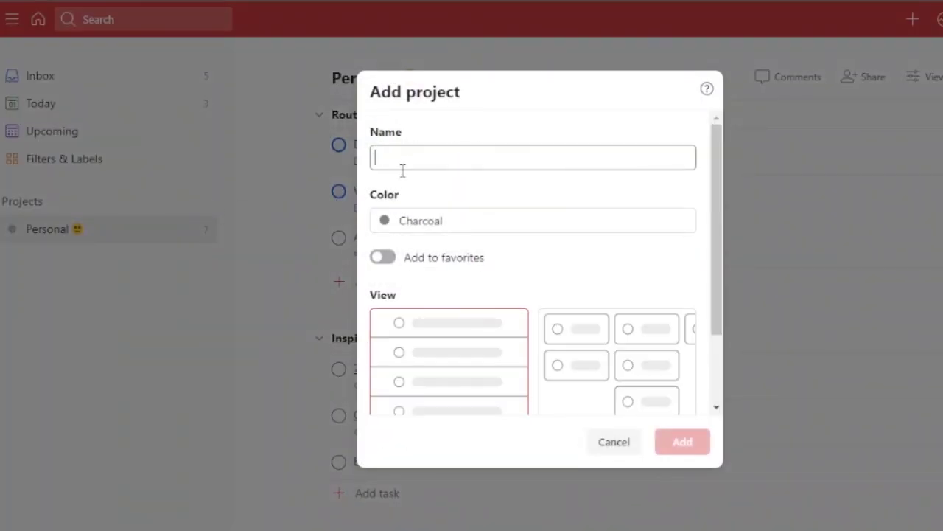
text(thesis)
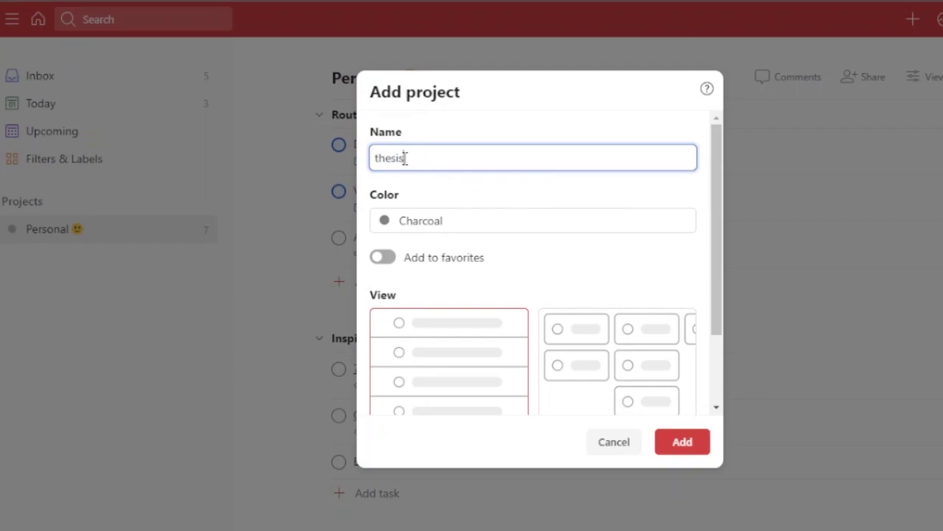
click(405, 225)
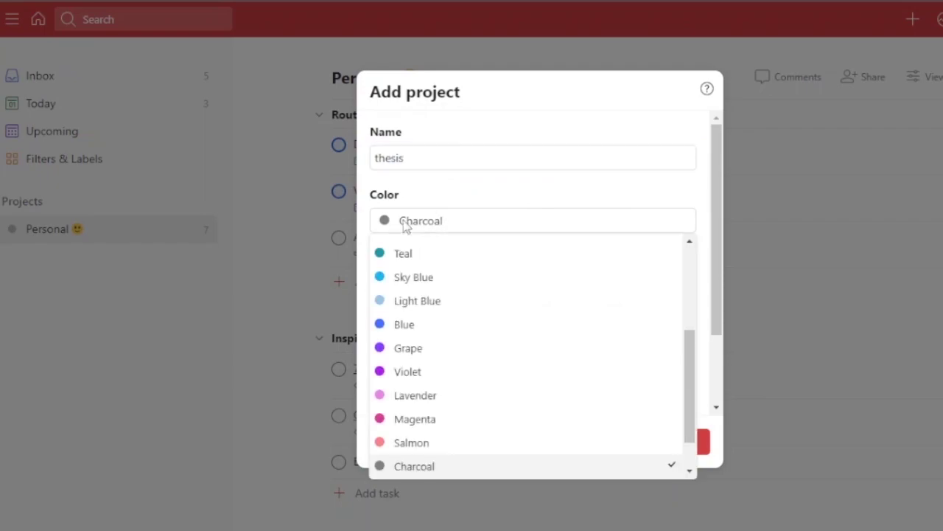
click(426, 418)
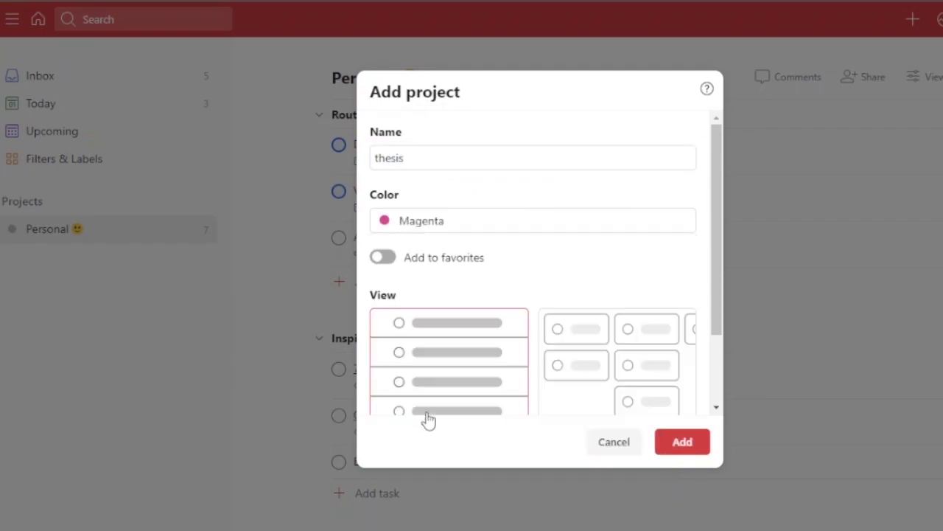
click(386, 262)
drag(716, 183, 722, 301)
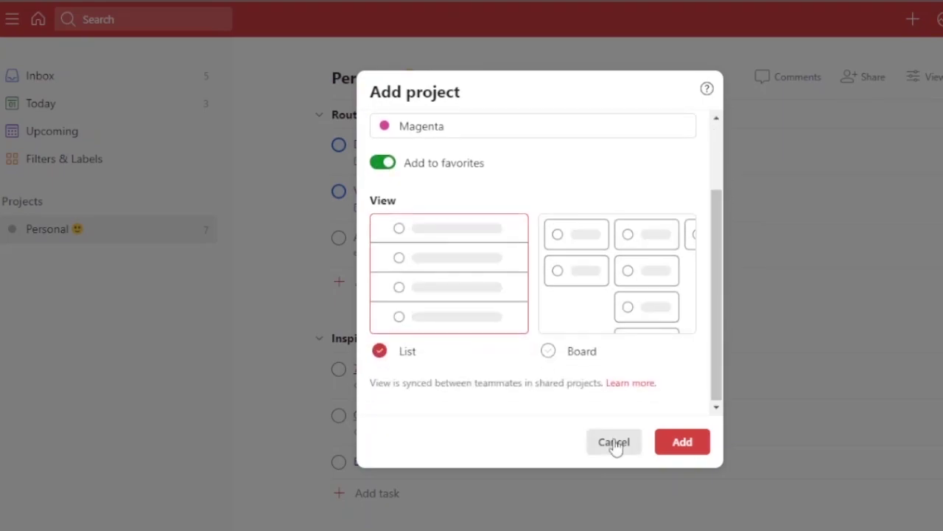
click(685, 449)
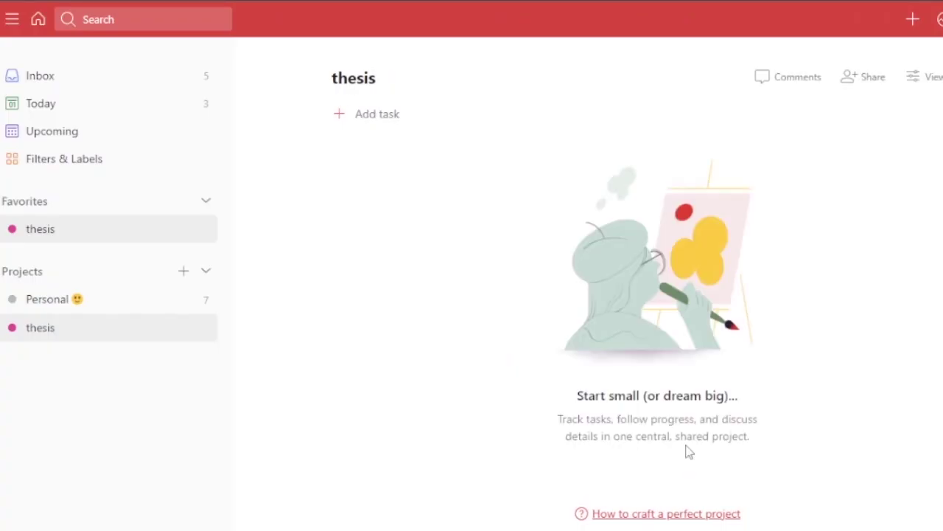
- Add a task "project exploration" due Thursday 5 January to the thesis project, dismissing the natural language tip
click(357, 118)
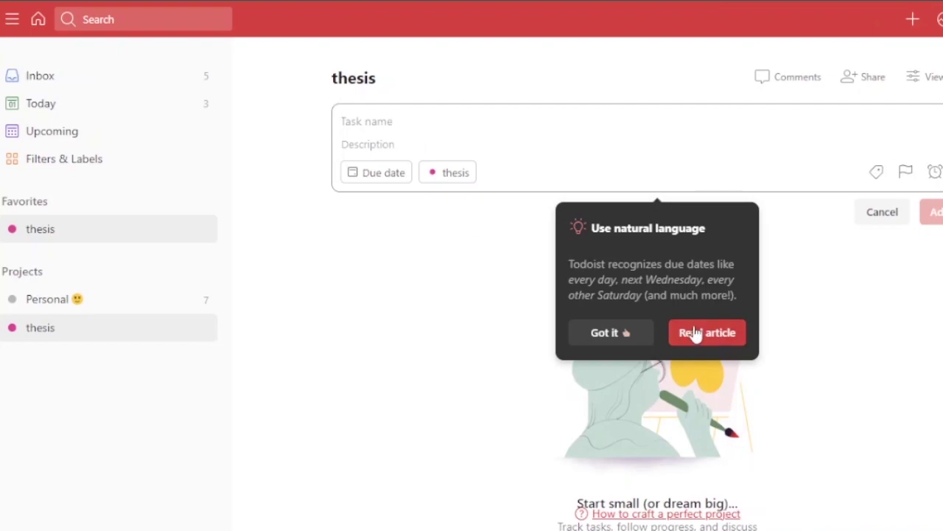
click(630, 333)
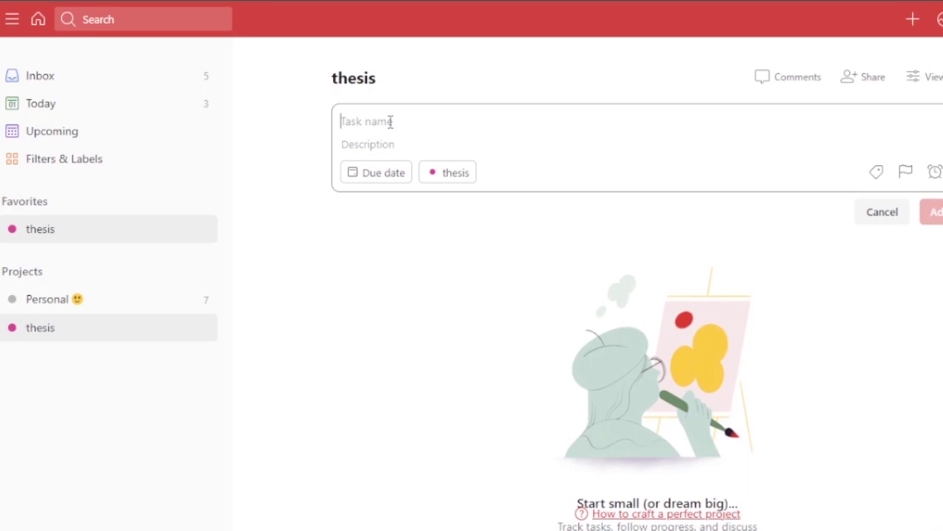
text(pr)
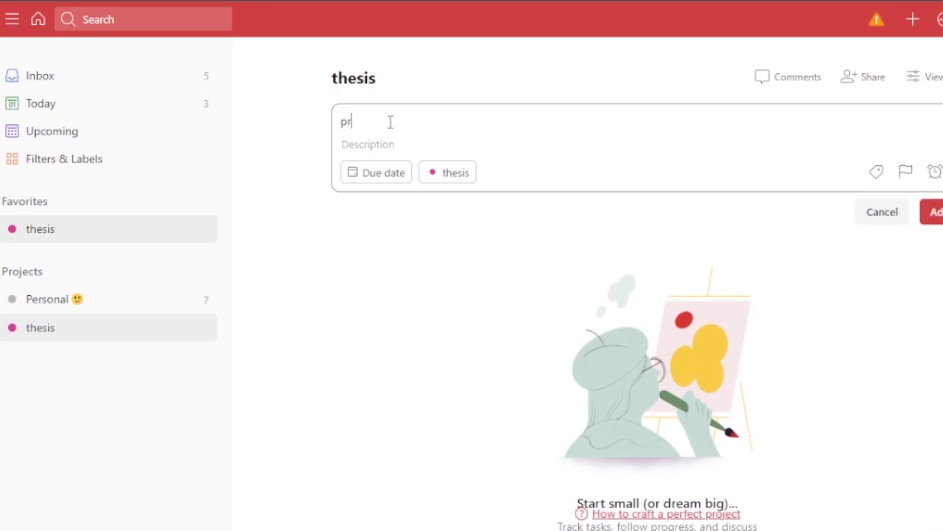
text(oject exploration)
click(394, 178)
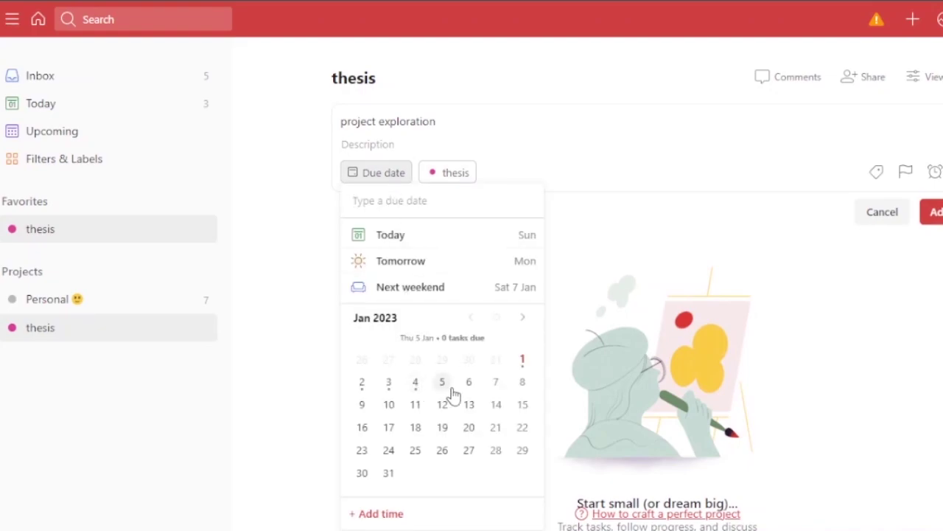
click(442, 383)
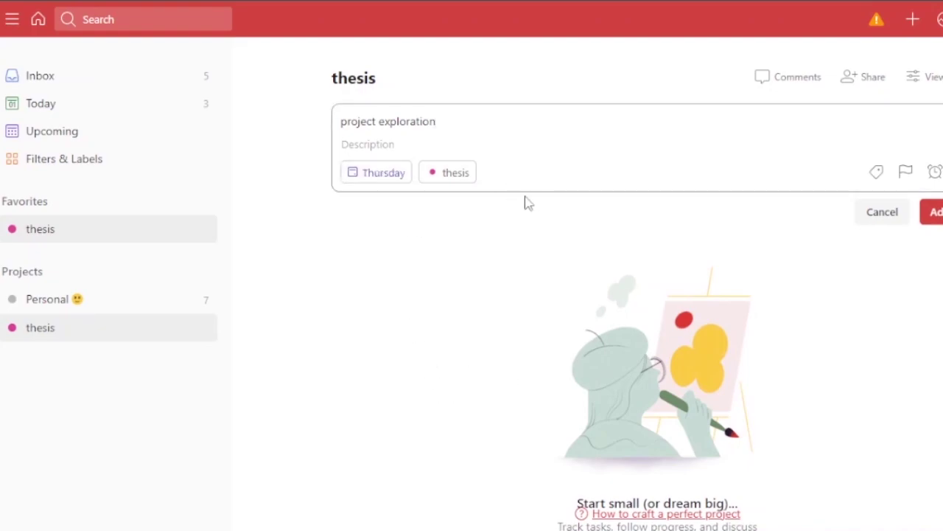
click(440, 179)
click(447, 175)
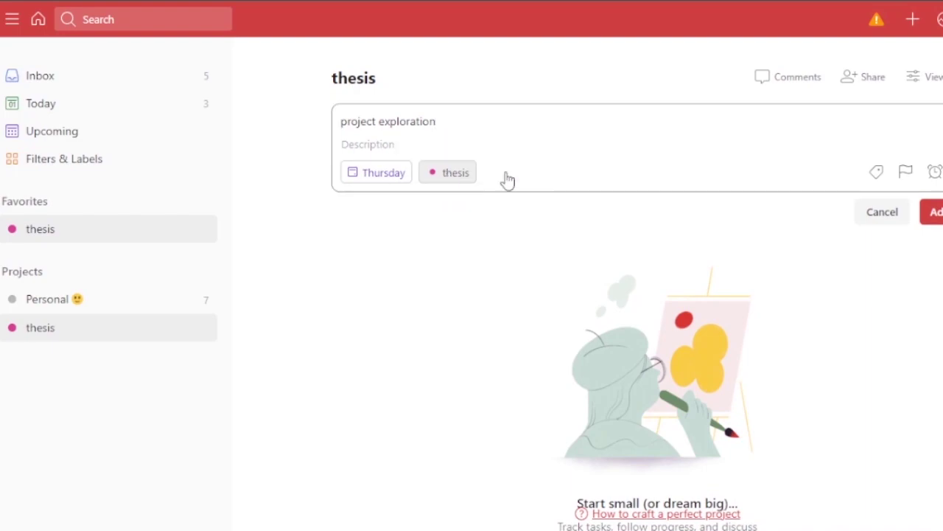
click(936, 213)
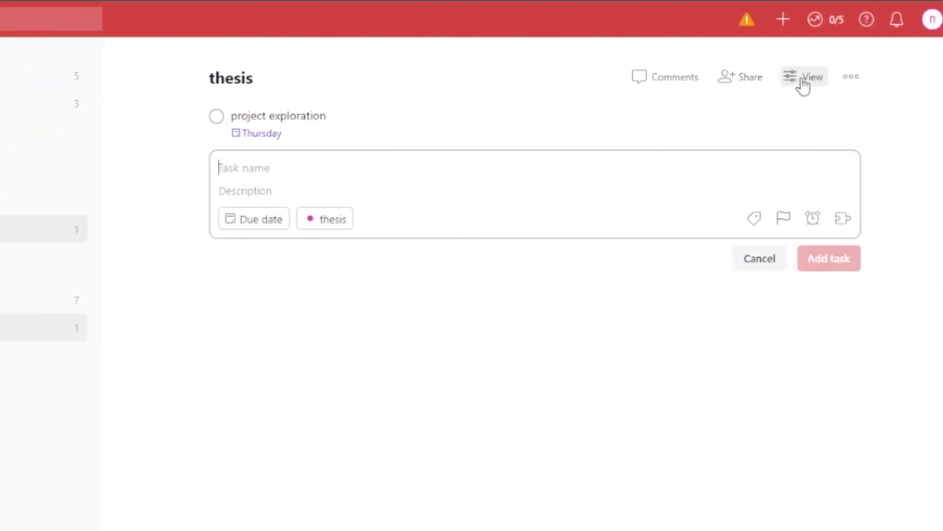
- Review the thesis project's additional options, view and close the template import dialog, and open the new section entry below the tasks
click(803, 84)
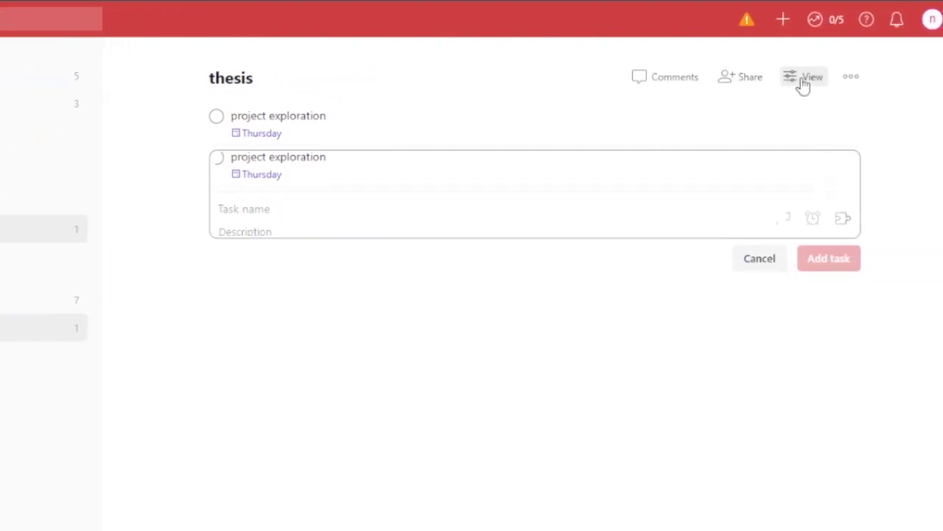
click(859, 81)
click(855, 83)
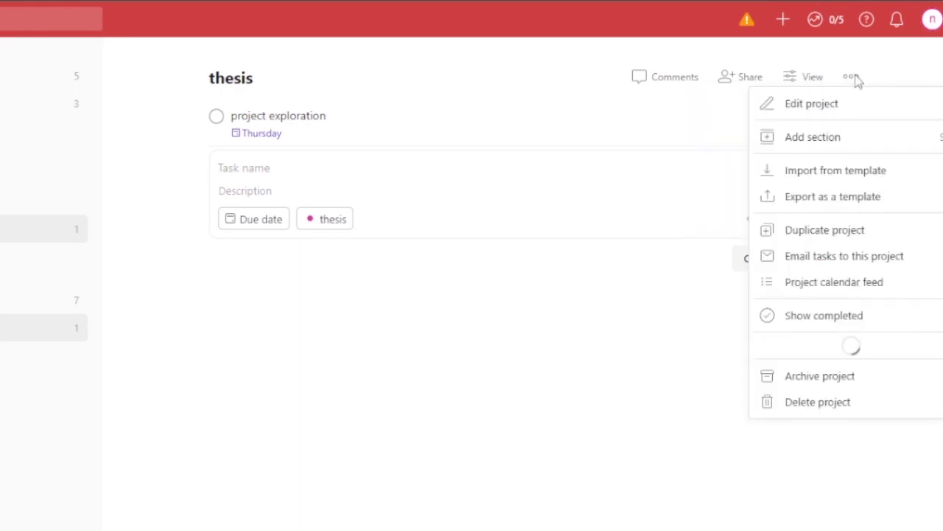
click(837, 177)
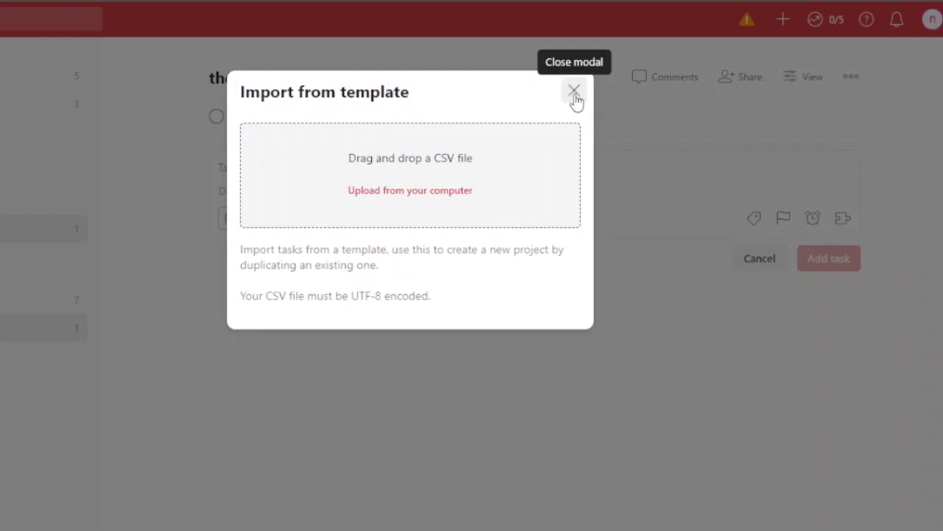
click(855, 82)
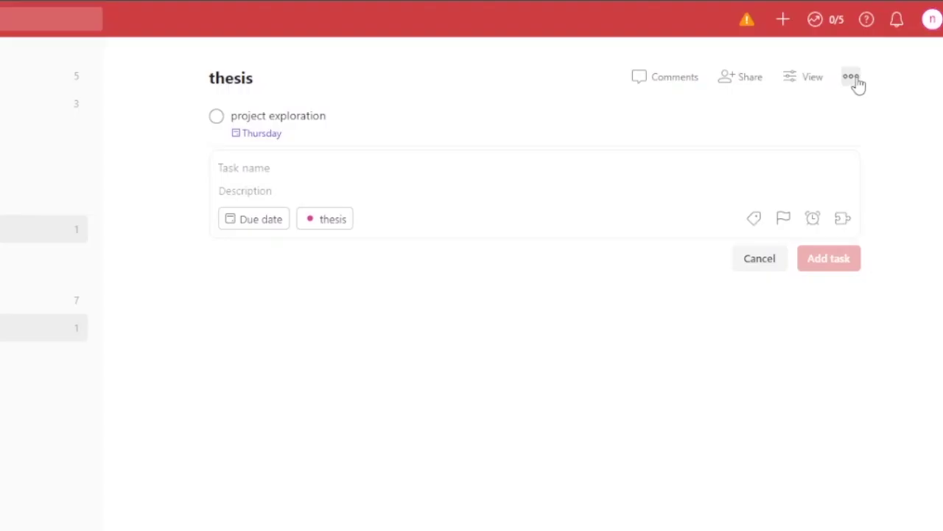
click(853, 78)
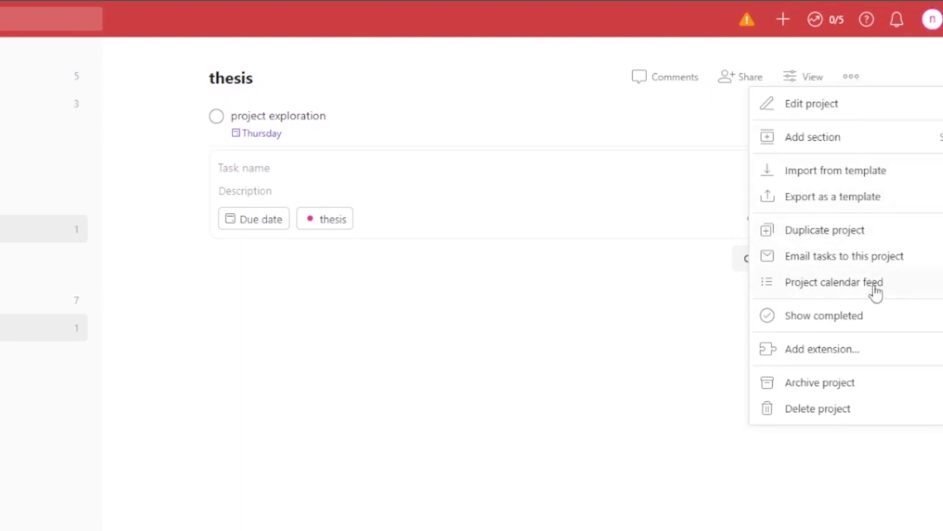
click(639, 456)
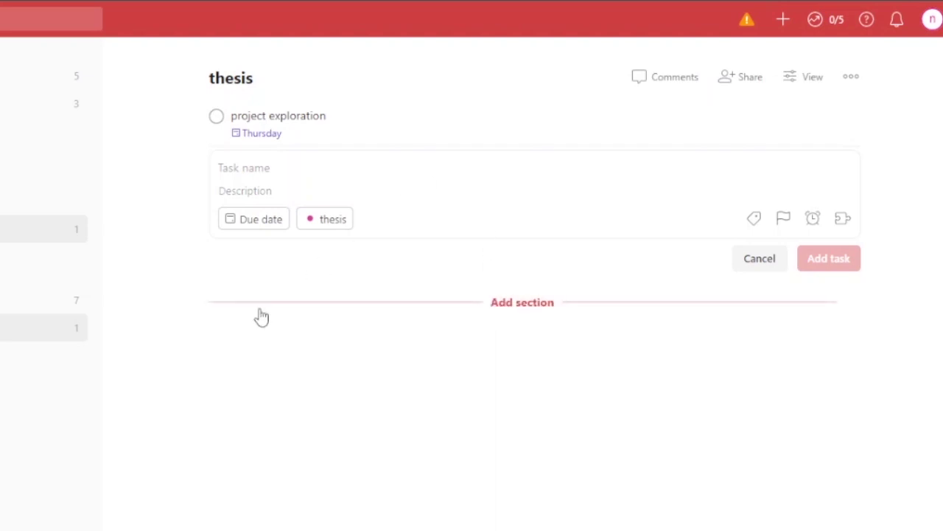
click(501, 312)
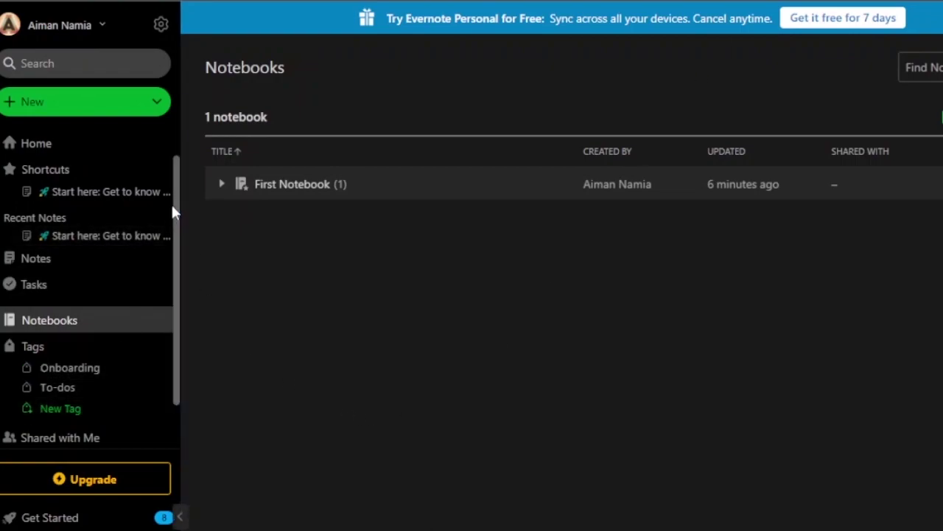
- In Evernote, start a new task named "thesis"
click(78, 98)
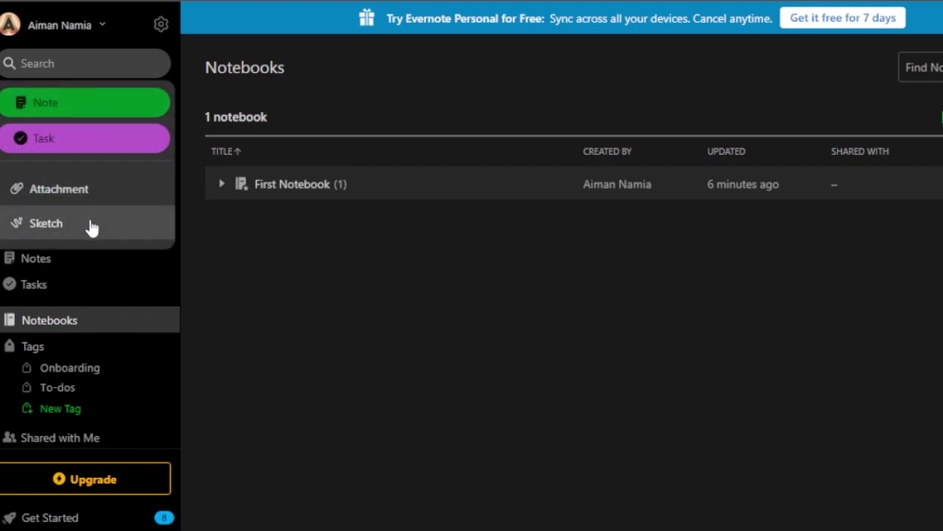
click(83, 140)
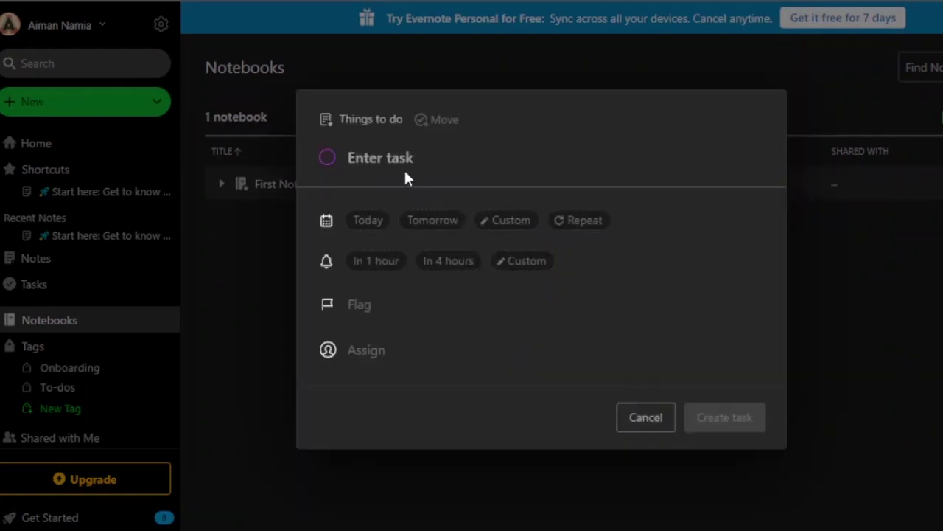
text(thesis)
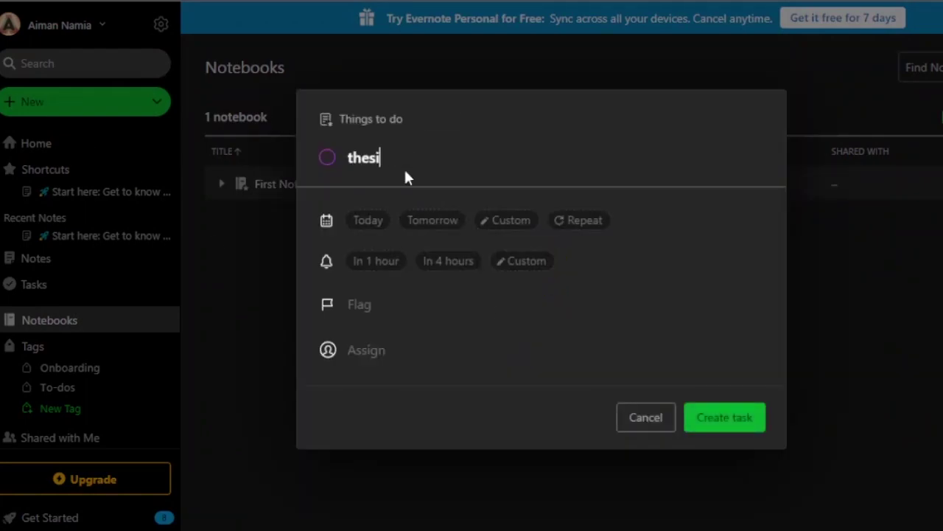
- Try to set the task's due date to Tomorrow and its reminder to In 4 hours, declining the free trial offers
click(450, 222)
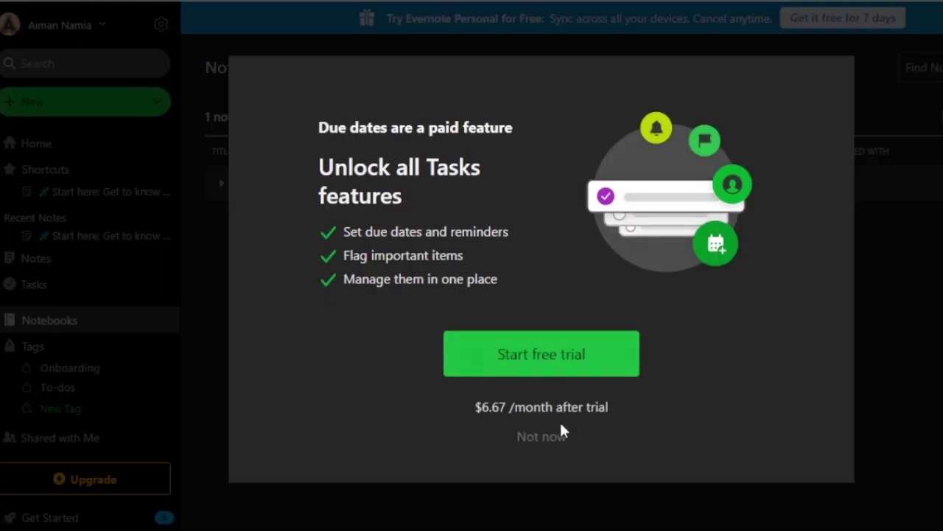
click(561, 428)
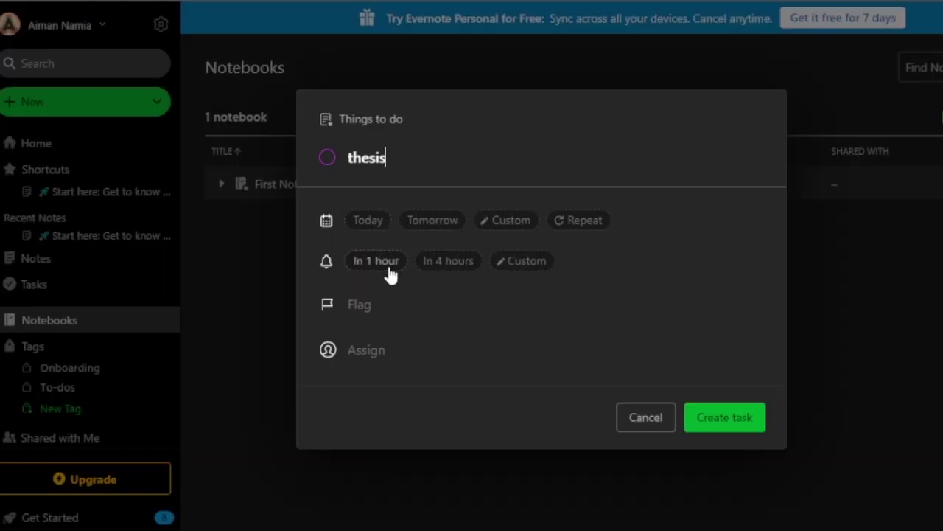
click(449, 264)
click(542, 437)
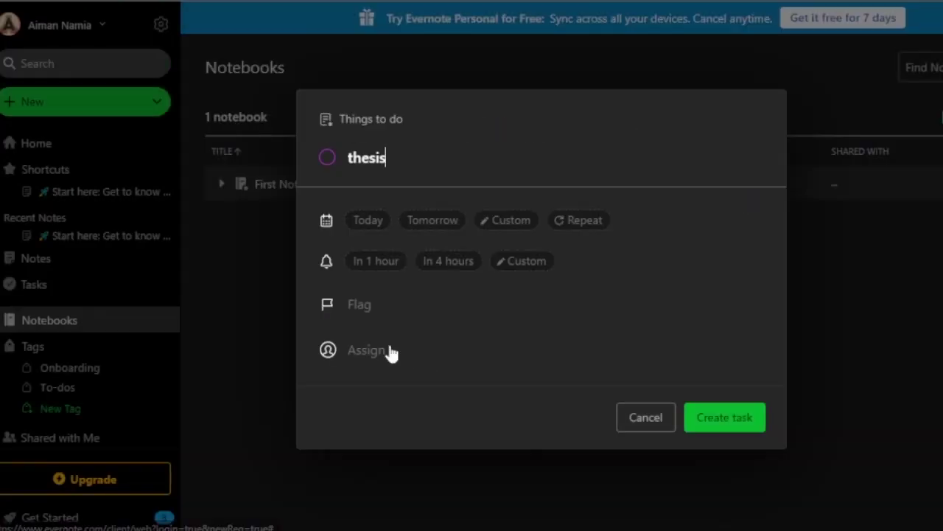
- Create the "thesis" task and open the "Things to do" note that holds it
click(737, 417)
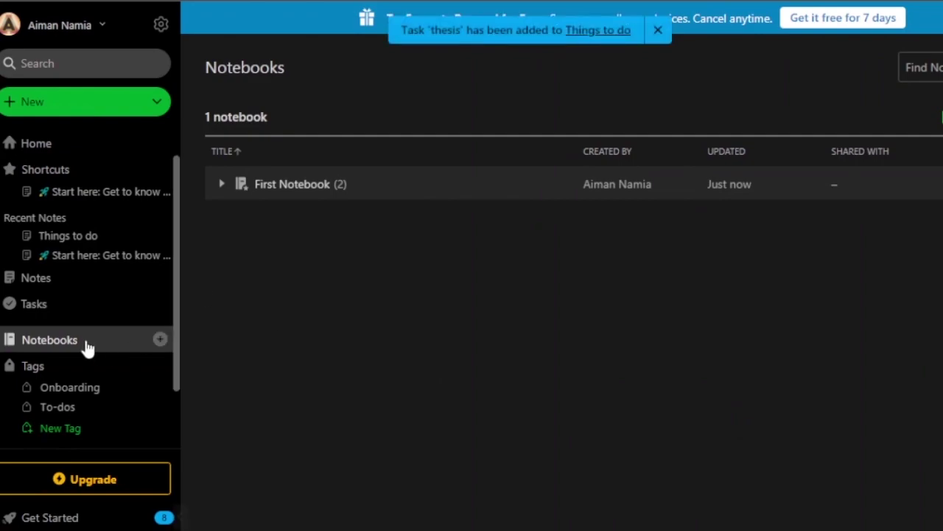
click(75, 238)
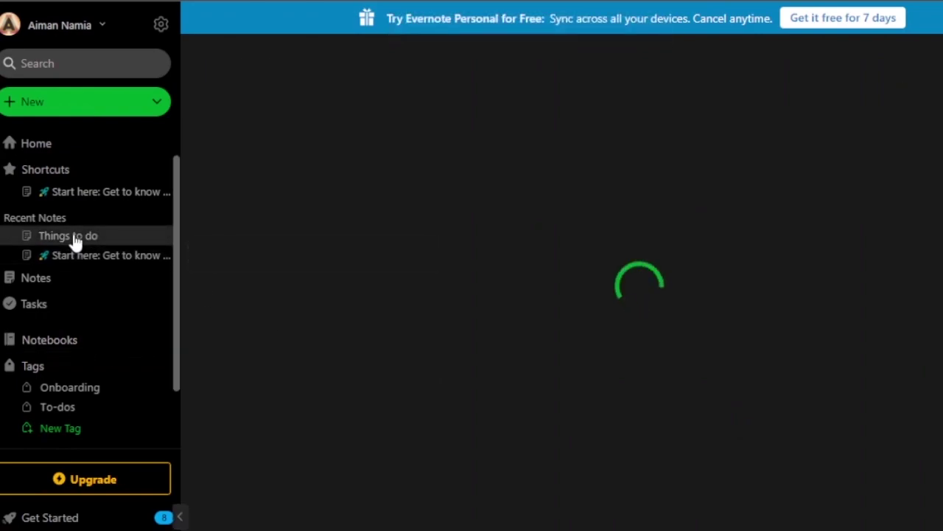